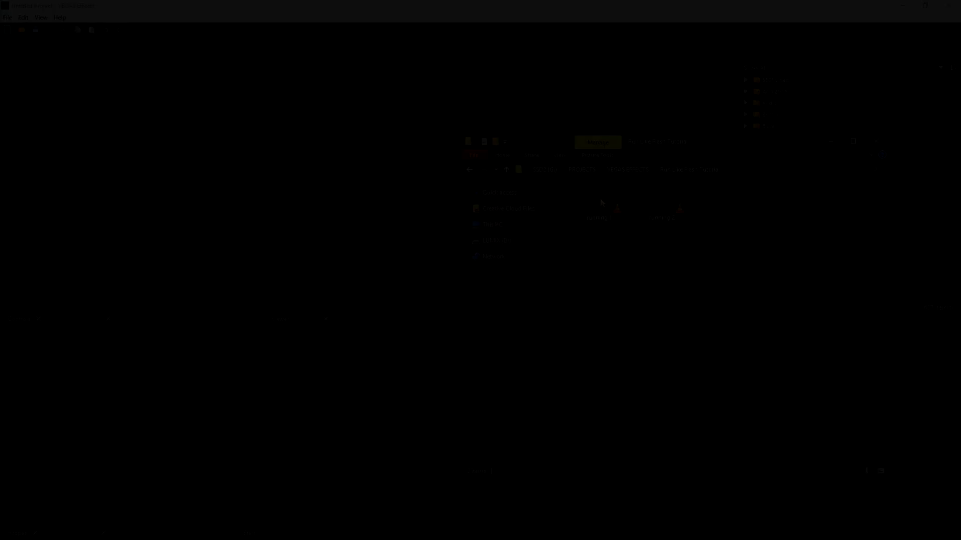
Import the running 1 and running 2 clips into the project media and create a composite shot from running 1.MP4
{"action": "left_click_drag", "start_coordinate": [601, 203], "coordinate": [104, 143]}
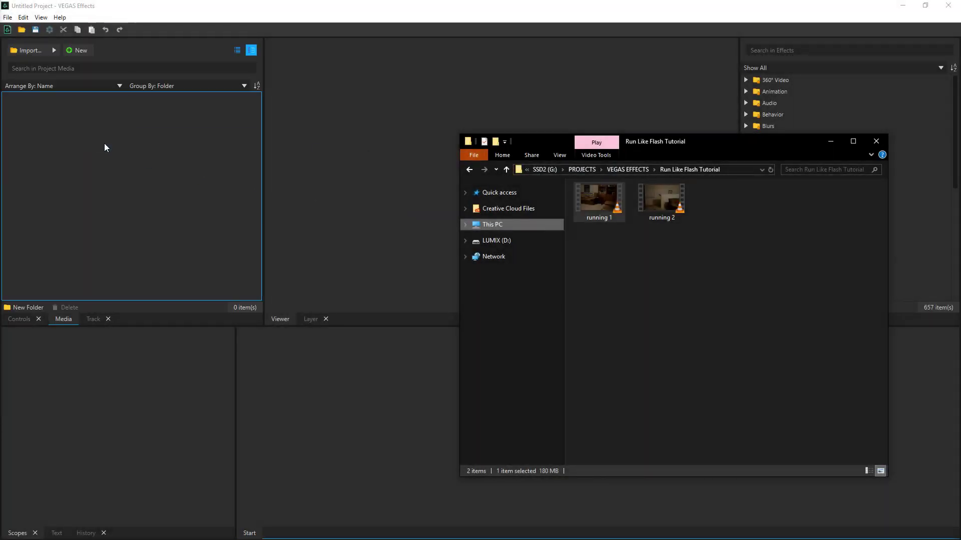
{"action": "left_click_drag", "start_coordinate": [683, 209], "coordinate": [113, 190]}
{"action": "left_click", "coordinate": [33, 121]}
{"action": "left_click_drag", "start_coordinate": [29, 110], "coordinate": [270, 368]}
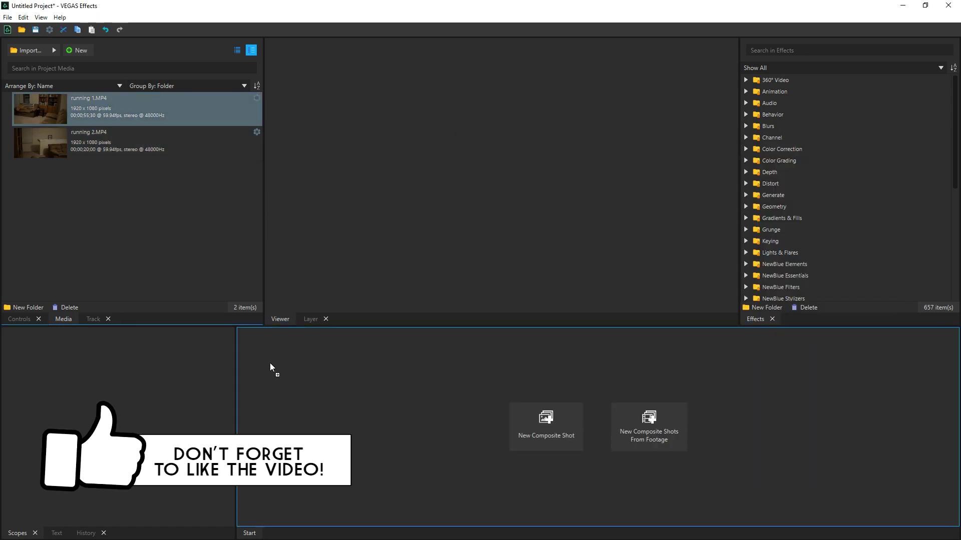
Move the running 1 clip to the start of the timeline and split it at 00;00;07;48
{"action": "left_click_drag", "start_coordinate": [476, 364], "coordinate": [497, 358]}
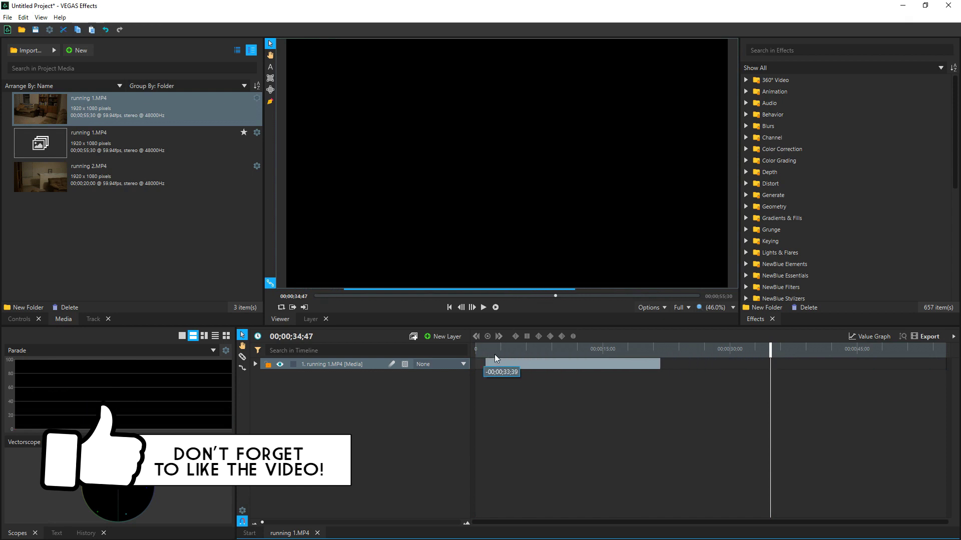
{"action": "left_click_drag", "start_coordinate": [770, 345], "coordinate": [541, 343]}
{"action": "key", "text": "ctrl+shift+d"}
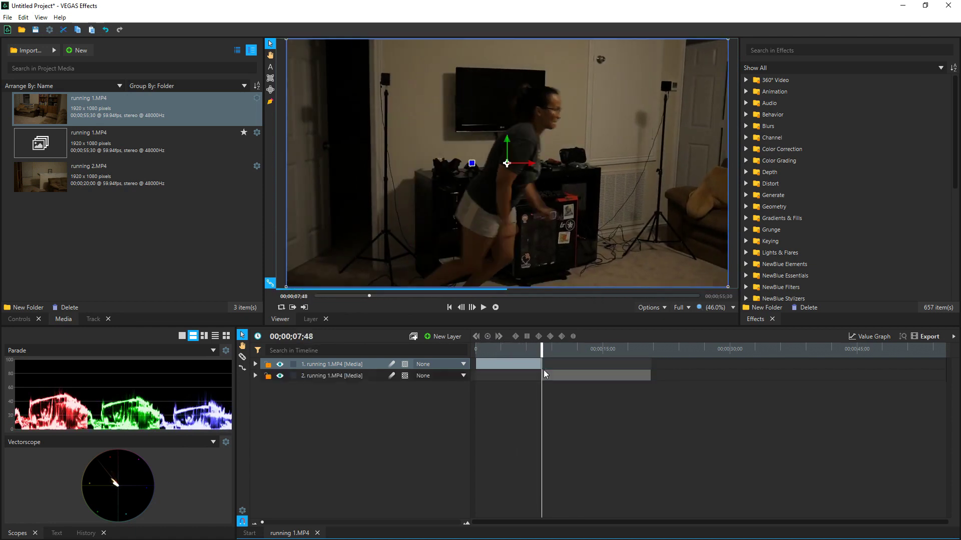
Trim the second running 1 piece to about one second of empty room, starting directly after the first piece
{"action": "left_click_drag", "start_coordinate": [540, 376], "coordinate": [550, 352]}
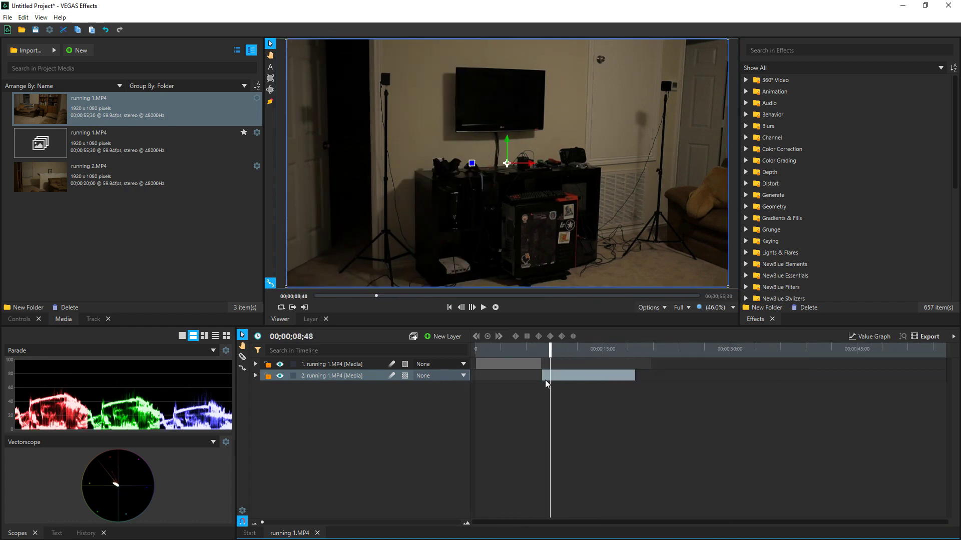
{"action": "scroll", "coordinate": [750, 383], "scroll_direction": "up", "scroll_amount": 3}
{"action": "left_click_drag", "start_coordinate": [770, 378], "coordinate": [614, 379]}
Add running 2.MP4 as the top layer directly after the empty-room piece and split it at 00;00;10;25
{"action": "left_click_drag", "start_coordinate": [50, 180], "coordinate": [234, 279]}
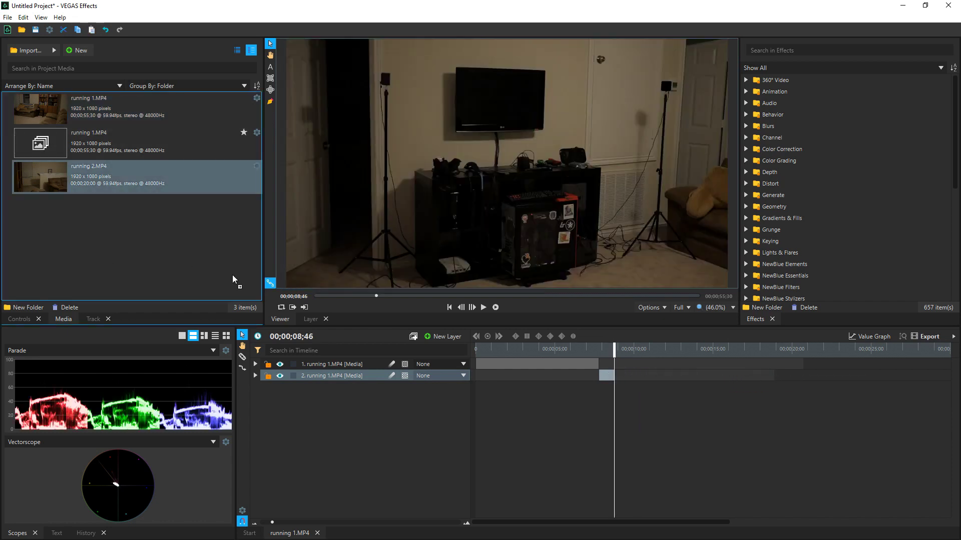
{"action": "left_click_drag", "start_coordinate": [346, 364], "coordinate": [624, 362]}
{"action": "left_click_drag", "start_coordinate": [732, 346], "coordinate": [638, 344]}
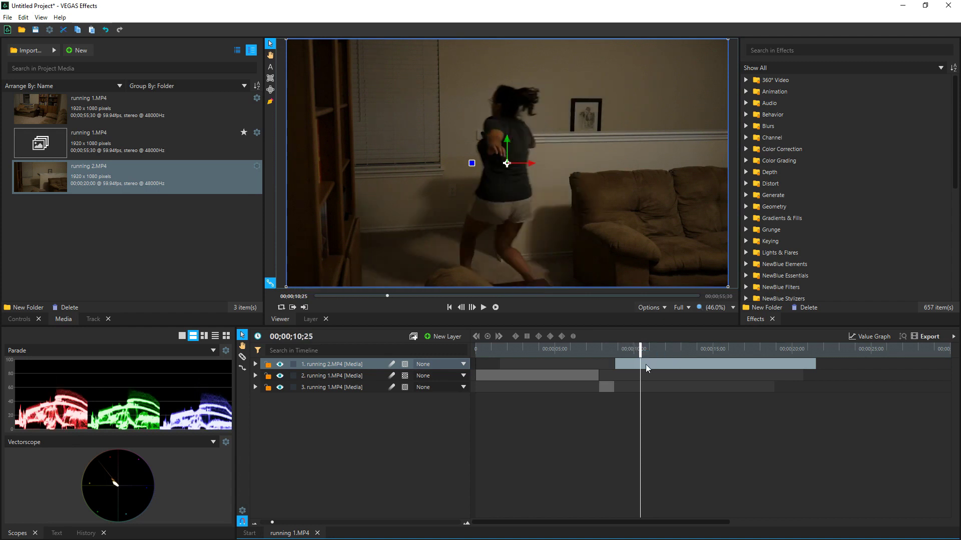
{"action": "key", "text": "ctrl+shift+d"}
Play back the cut between the two shots and trim the end of the main running 2 clip at about 00;00;12;53
{"action": "left_click_drag", "start_coordinate": [623, 347], "coordinate": [586, 352]}
{"action": "key", "text": "space"}
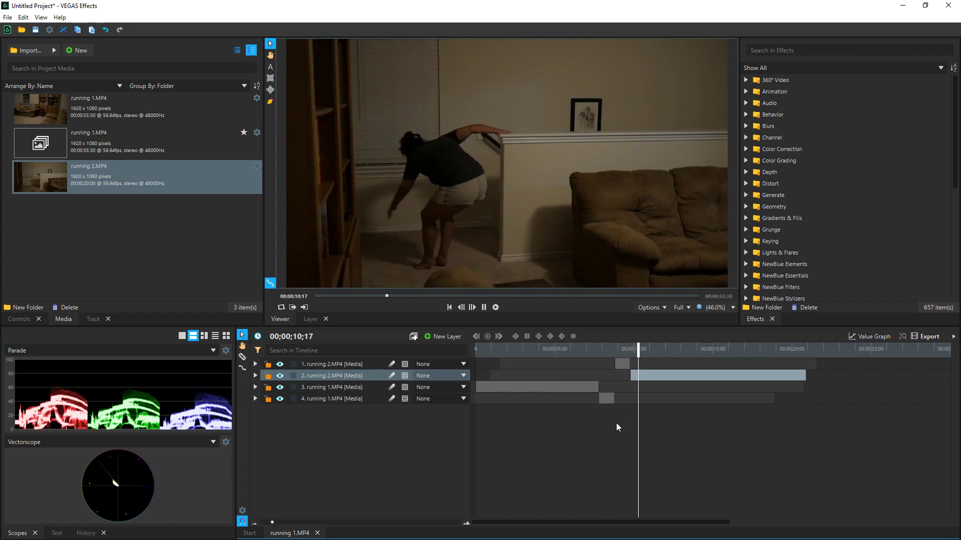
{"action": "key", "text": "space"}
{"action": "left_click_drag", "start_coordinate": [652, 350], "coordinate": [679, 350]}
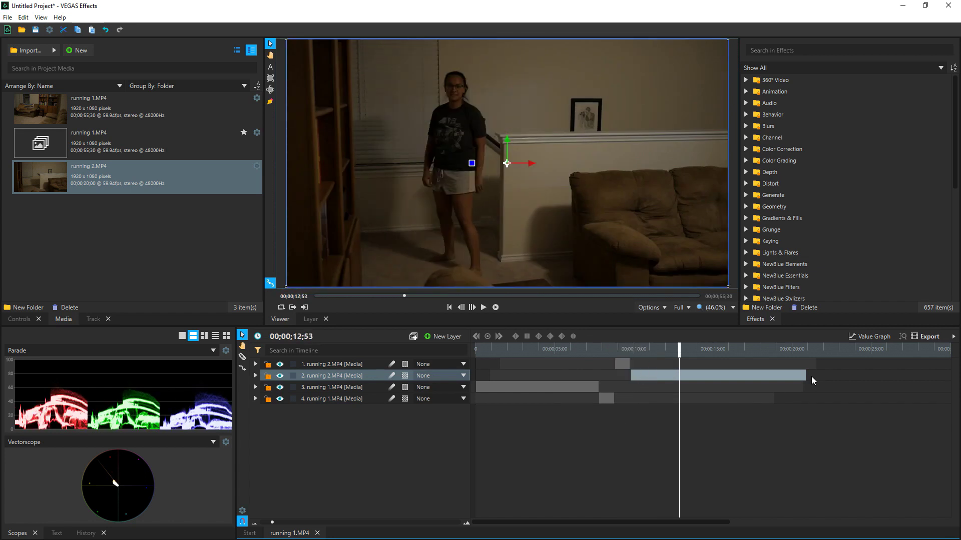
{"action": "left_click_drag", "start_coordinate": [793, 374], "coordinate": [602, 349]}
Rename the empty running 1 layer as blank bg 1 and the empty running 2 layer as blank bg 2
{"action": "left_click", "coordinate": [337, 401]}
{"action": "double_click", "coordinate": [326, 399]}
{"action": "type", "text": "blank bg 1"}
{"action": "key", "text": "Return"}
{"action": "left_click", "coordinate": [319, 365]}
{"action": "double_click", "coordinate": [319, 365]}
{"action": "type", "text": "blank bg 2"}
{"action": "key", "text": "Return"}
Export the frame at 00;00;07;47 as a PNG image named with the runner's first name and the number 1
{"action": "left_click", "coordinate": [598, 349]}
{"action": "scroll", "coordinate": [649, 386], "scroll_direction": "up", "scroll_amount": 8}
{"action": "left_click_drag", "start_coordinate": [718, 347], "coordinate": [723, 348]}
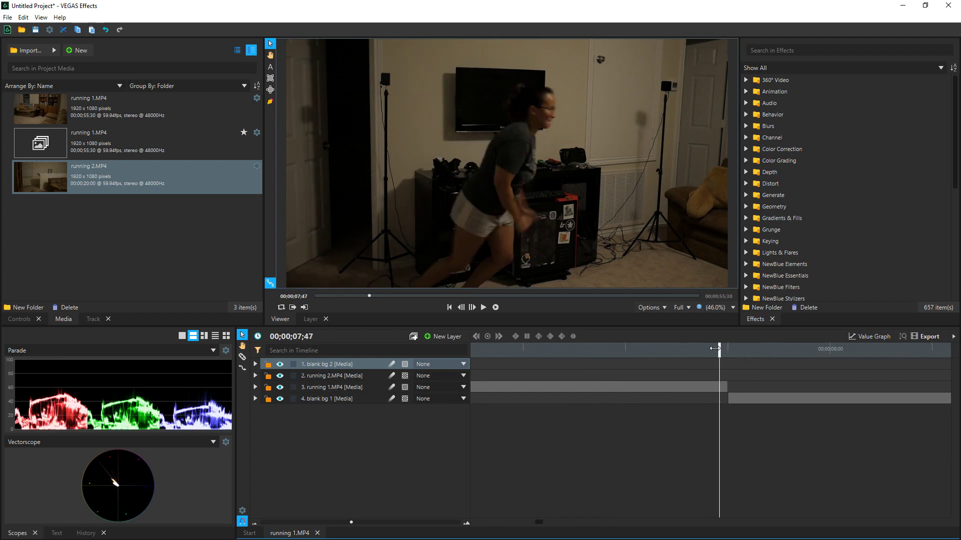
{"action": "left_click", "coordinate": [656, 307]}
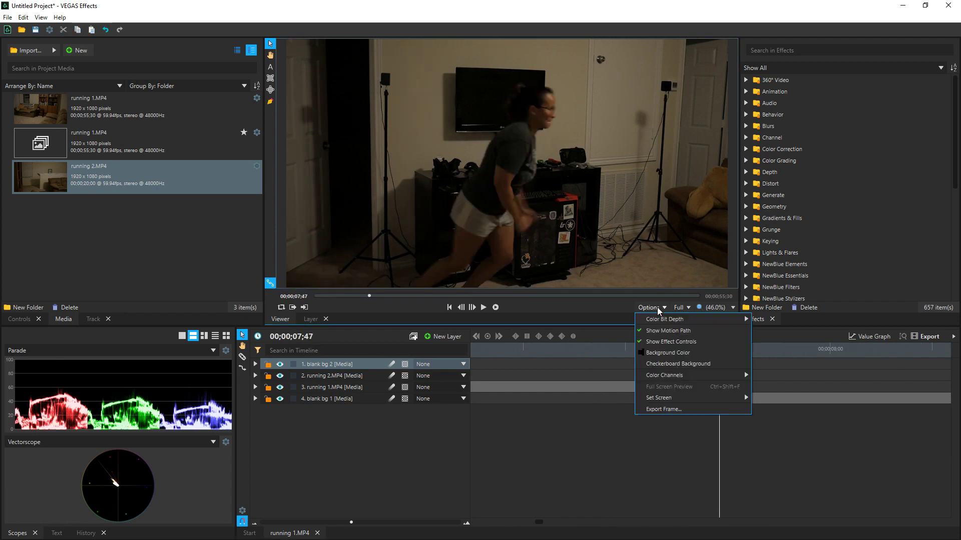
{"action": "left_click", "coordinate": [677, 409]}
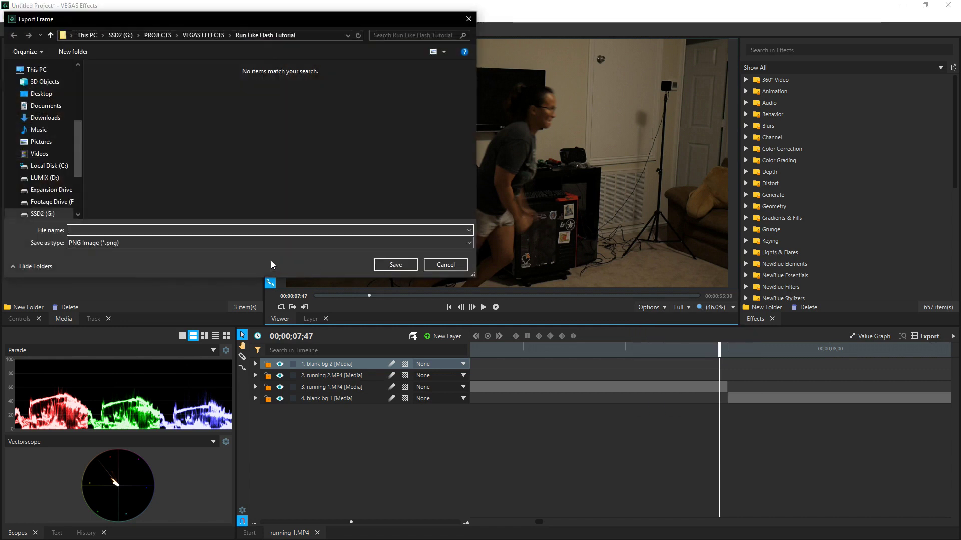
{"action": "key", "text": "Return"}
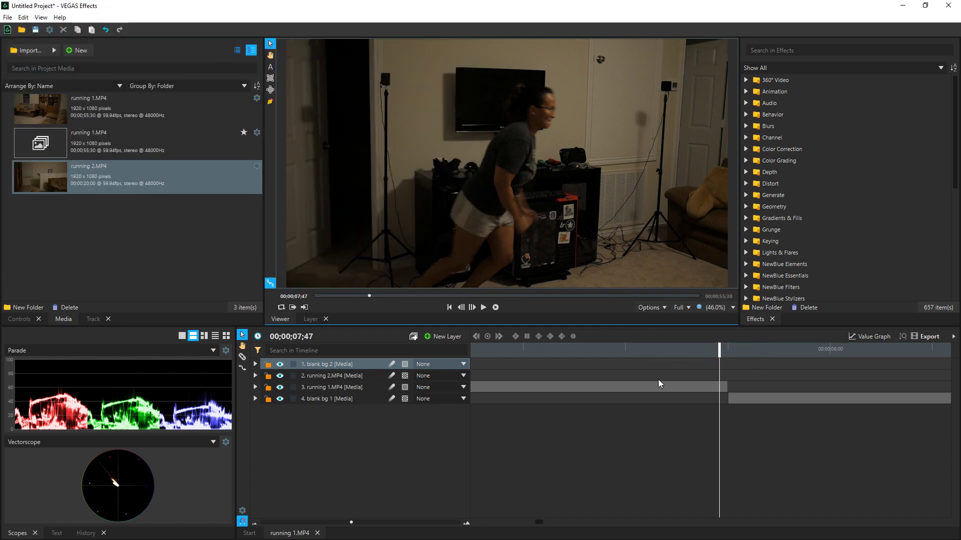
Export the frame at 00;00;09;47 as a PNG image named with the runner's first name and the number 2
{"action": "scroll", "coordinate": [615, 386], "scroll_direction": "down", "scroll_amount": 3}
{"action": "left_click_drag", "start_coordinate": [712, 349], "coordinate": [785, 347]}
{"action": "scroll", "coordinate": [747, 373], "scroll_direction": "up", "scroll_amount": 3}
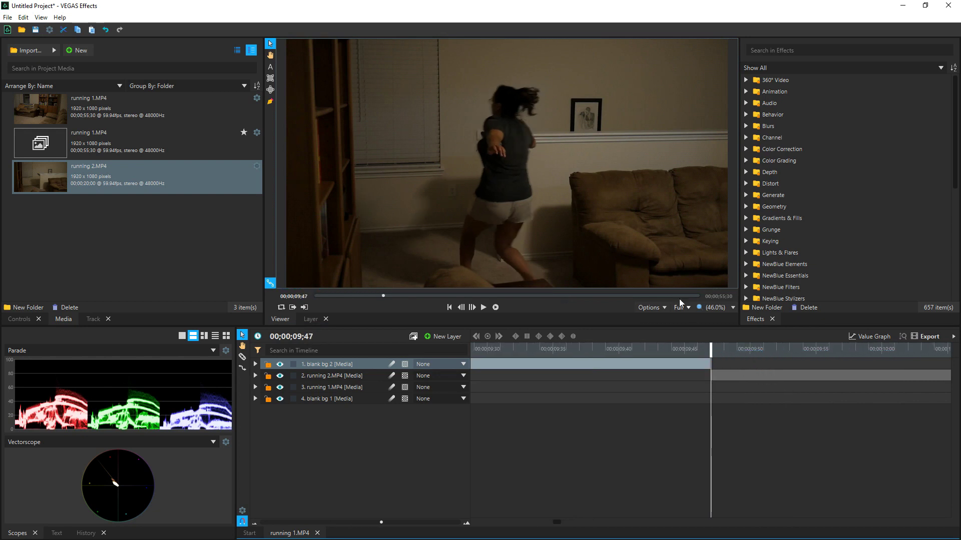
{"action": "left_click", "coordinate": [663, 307]}
{"action": "left_click", "coordinate": [663, 409]}
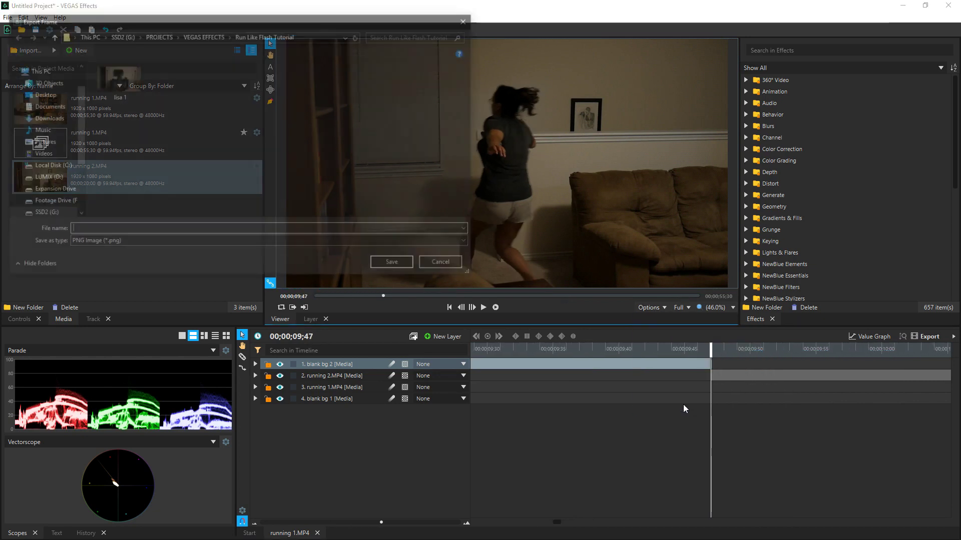
{"action": "type", "text": "lisa "}
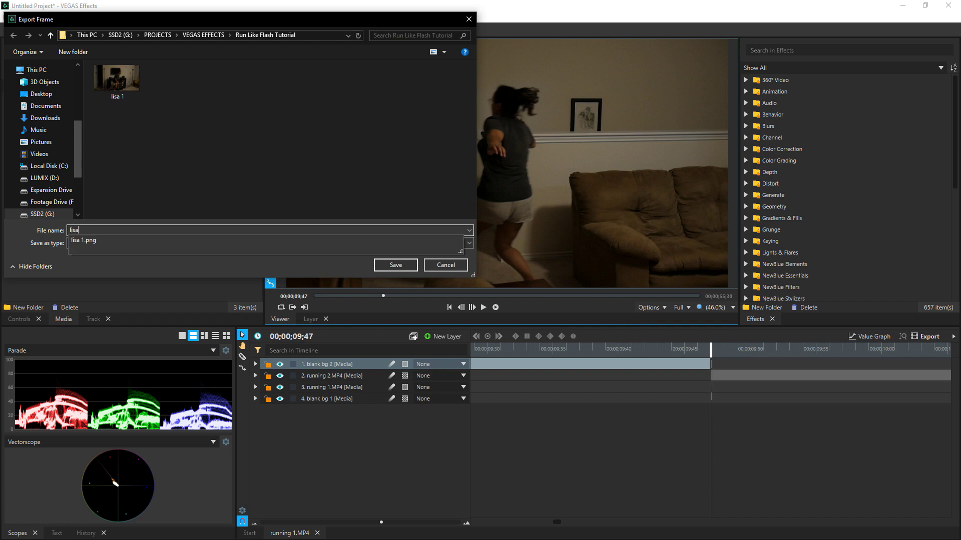
{"action": "type", "text": "2"}
{"action": "key", "text": "Return"}
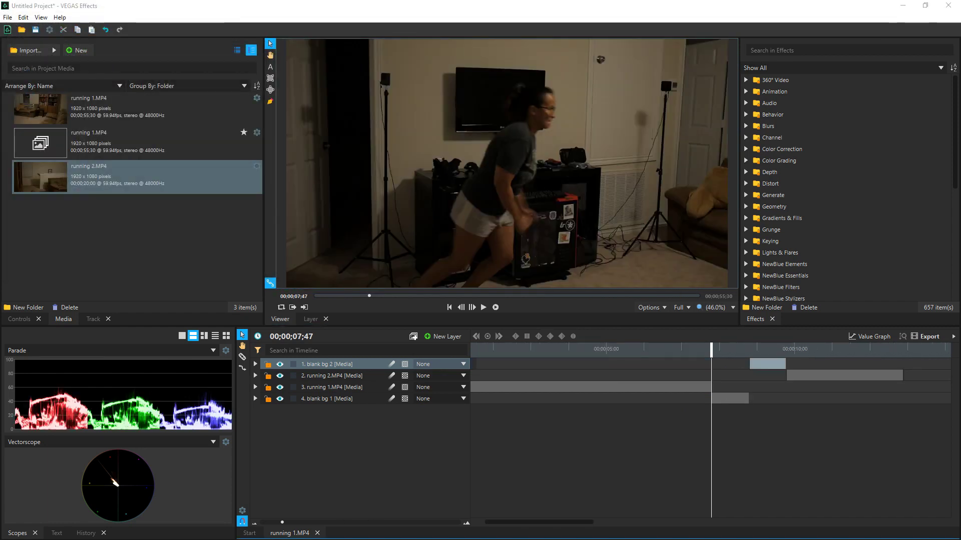
Import both exported PNG stills from the Run Like Flash Tutorial folder into the project media
{"action": "key", "text": "alt+Tab"}
{"action": "left_click_drag", "start_coordinate": [690, 275], "coordinate": [184, 223]}
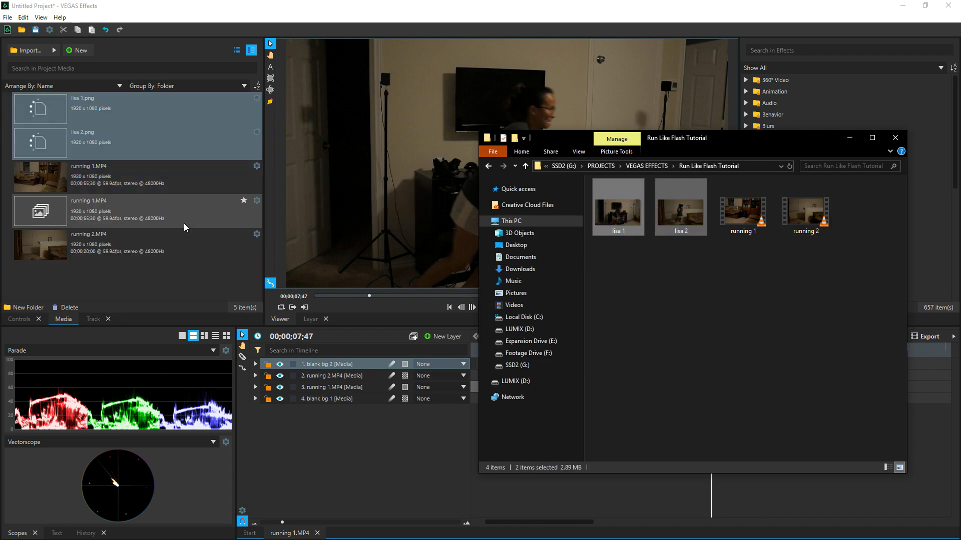
{"action": "left_click", "coordinate": [850, 139]}
Add the first PNG still as the top layer and trim it to about eight frames at the start of blank bg 1
{"action": "left_click", "coordinate": [35, 108]}
{"action": "left_click_drag", "start_coordinate": [35, 107], "coordinate": [183, 269]}
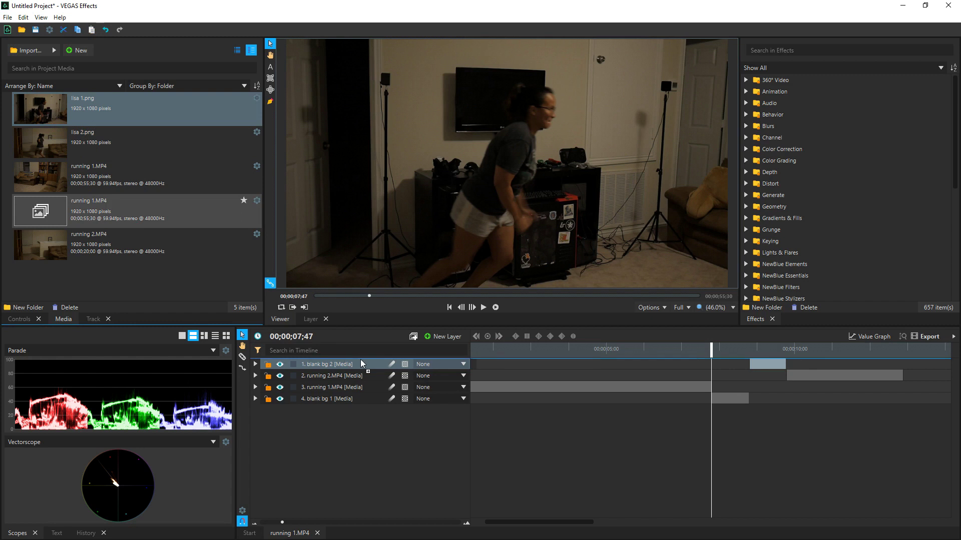
{"action": "left_click_drag", "start_coordinate": [377, 363], "coordinate": [376, 363]}
{"action": "scroll", "coordinate": [525, 354], "scroll_direction": "down", "scroll_amount": 5}
{"action": "left_click_drag", "start_coordinate": [480, 364], "coordinate": [545, 362]}
{"action": "left_click_drag", "start_coordinate": [949, 363], "coordinate": [552, 360]}
{"action": "scroll", "coordinate": [718, 351], "scroll_direction": "up", "scroll_amount": 5}
{"action": "left_click_drag", "start_coordinate": [741, 350], "coordinate": [762, 349]}
{"action": "scroll", "coordinate": [762, 350], "scroll_direction": "down", "scroll_amount": 2}
{"action": "left_click_drag", "start_coordinate": [872, 362], "coordinate": [717, 358]}
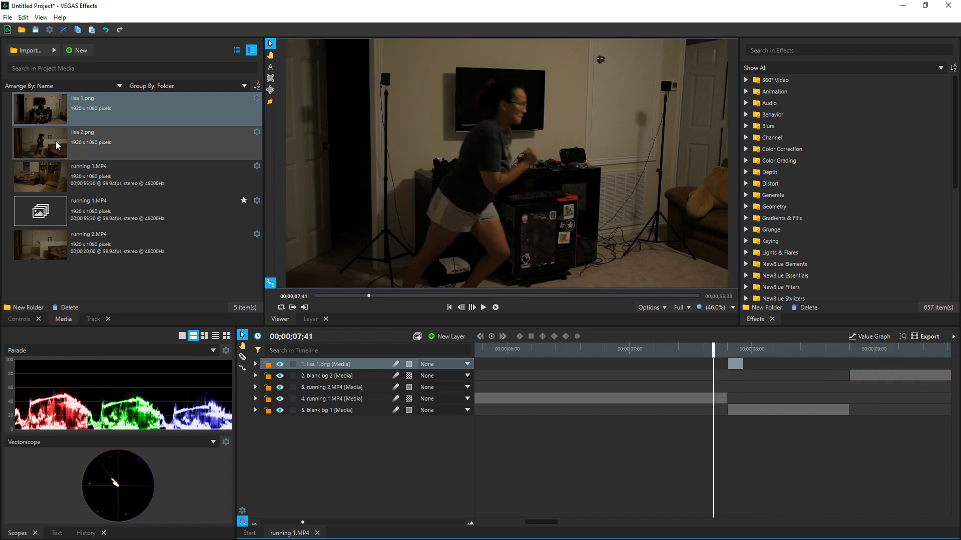
Add the second PNG still as the top layer and trim it to a few frames ending where blank bg 2 ends
{"action": "left_click_drag", "start_coordinate": [59, 145], "coordinate": [568, 361]}
{"action": "scroll", "coordinate": [568, 373], "scroll_direction": "down", "scroll_amount": 6}
{"action": "left_click_drag", "start_coordinate": [480, 363], "coordinate": [728, 363]}
{"action": "left_click_drag", "start_coordinate": [742, 364], "coordinate": [577, 363]}
{"action": "left_click", "coordinate": [566, 350]}
{"action": "left_click_drag", "start_coordinate": [795, 364], "coordinate": [574, 364]}
{"action": "scroll", "coordinate": [563, 364], "scroll_direction": "up", "scroll_amount": 6}
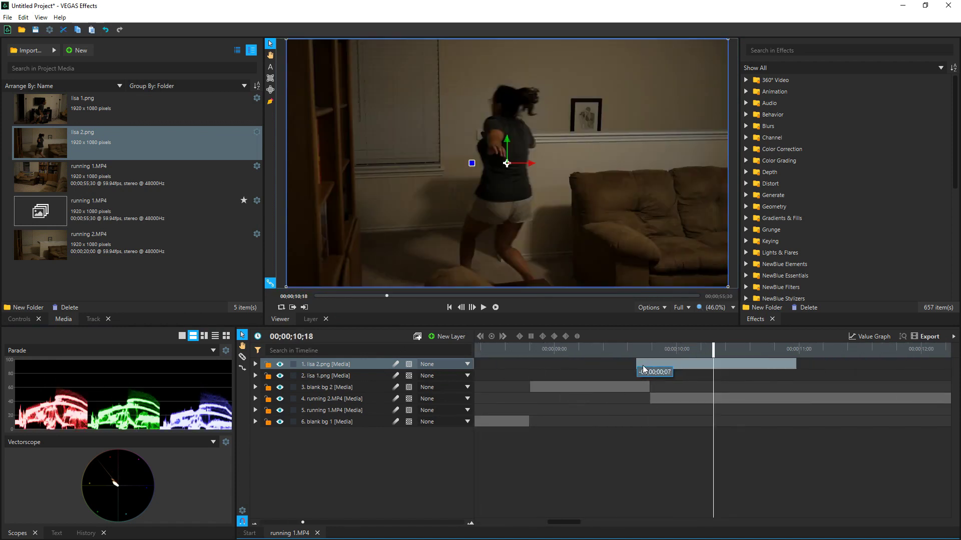
{"action": "left_click_drag", "start_coordinate": [790, 366], "coordinate": [648, 366]}
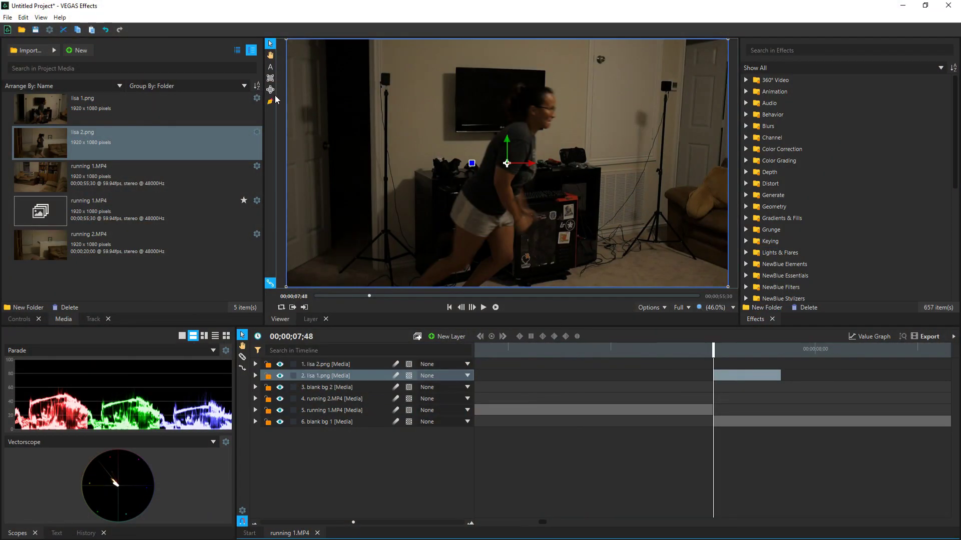
Draw a closed freehand mask around the runner on the first PNG still at 00;00;07;48
{"action": "left_click", "coordinate": [270, 102]}
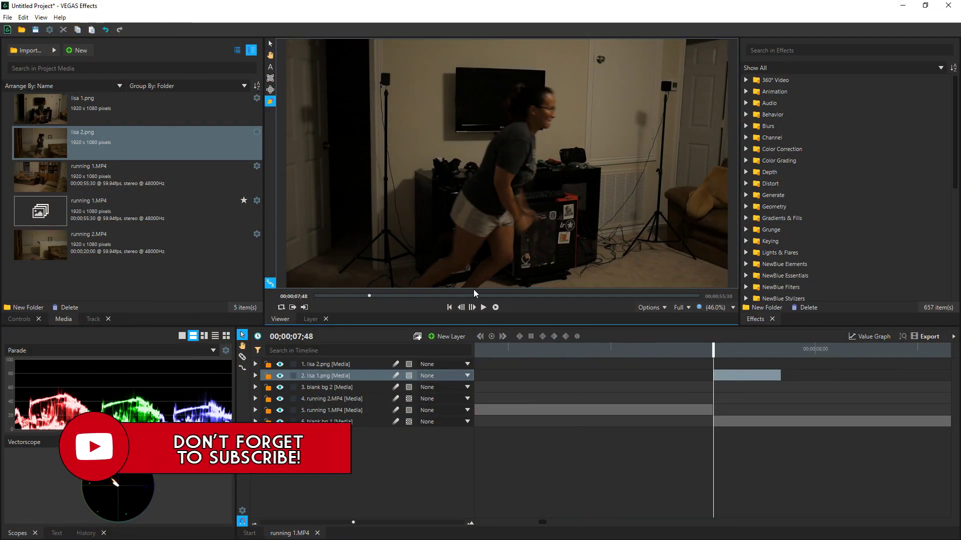
{"action": "scroll", "coordinate": [523, 223], "scroll_direction": "down", "scroll_amount": 1}
{"action": "left_click", "coordinate": [482, 279]}
{"action": "left_click", "coordinate": [514, 255]}
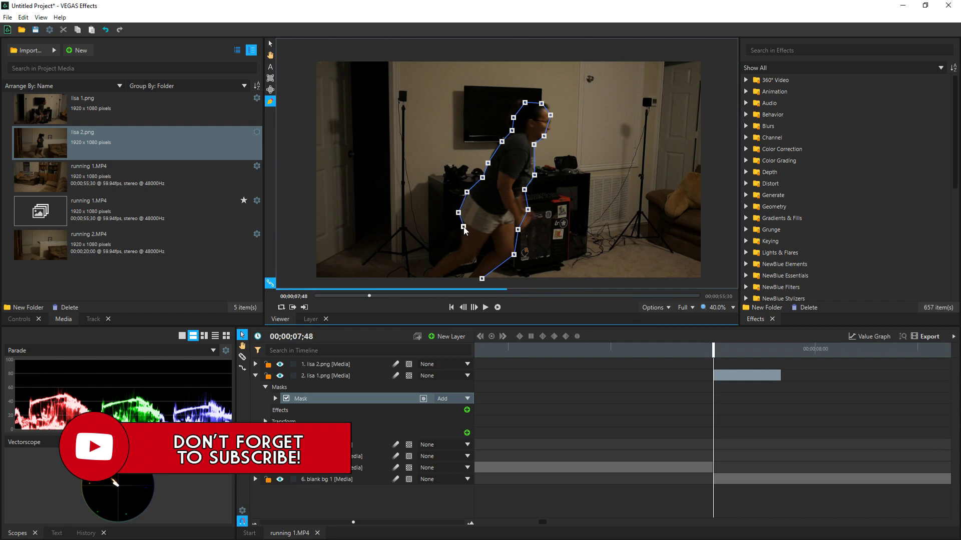
{"action": "left_click", "coordinate": [441, 262]}
{"action": "left_click", "coordinate": [431, 280]}
{"action": "left_click", "coordinate": [482, 279]}
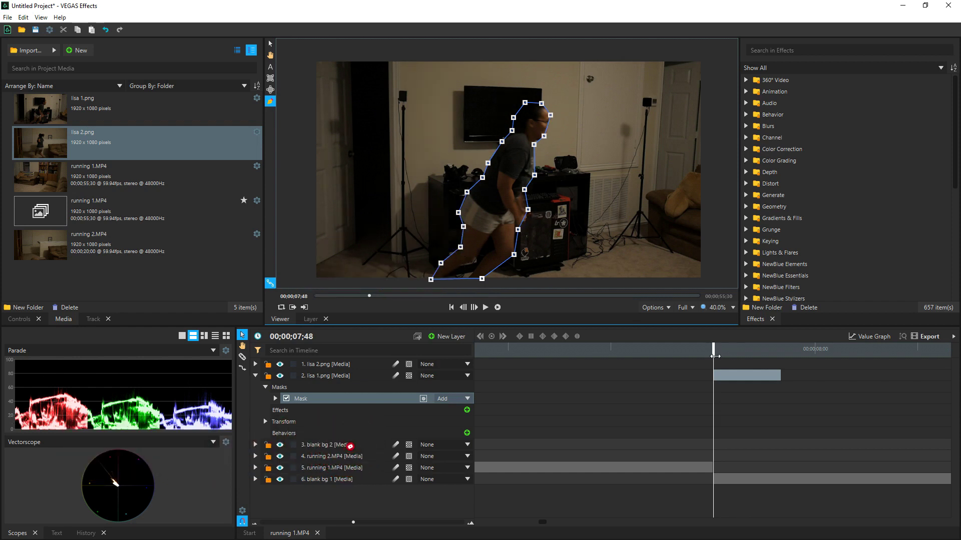
Keyframe the first still's horizontal position from 0 at 00;00;07;48 to 1360 at the end of its clip
{"action": "left_click", "coordinate": [266, 388]}
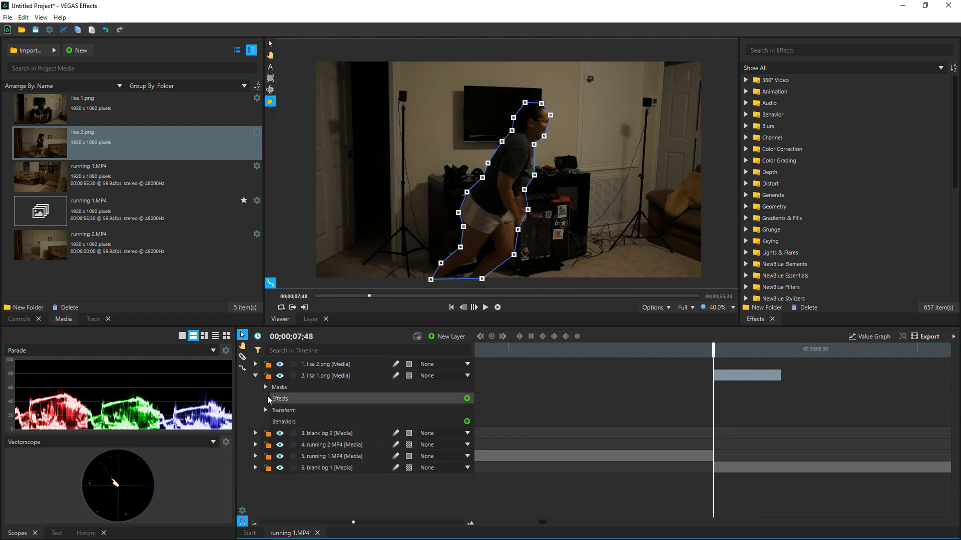
{"action": "left_click", "coordinate": [265, 410]}
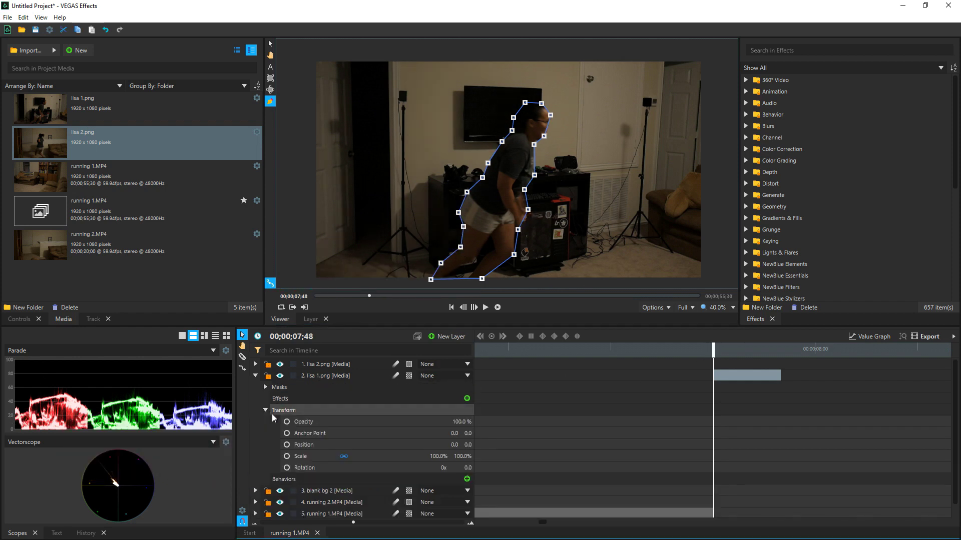
{"action": "left_click", "coordinate": [287, 445]}
{"action": "left_click", "coordinate": [774, 351]}
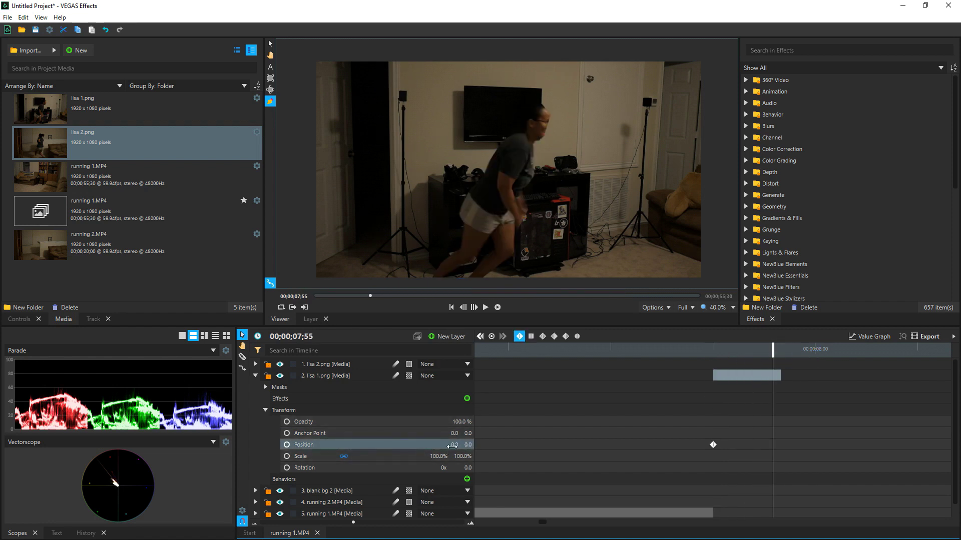
{"action": "left_click_drag", "start_coordinate": [452, 445], "coordinate": [529, 444]}
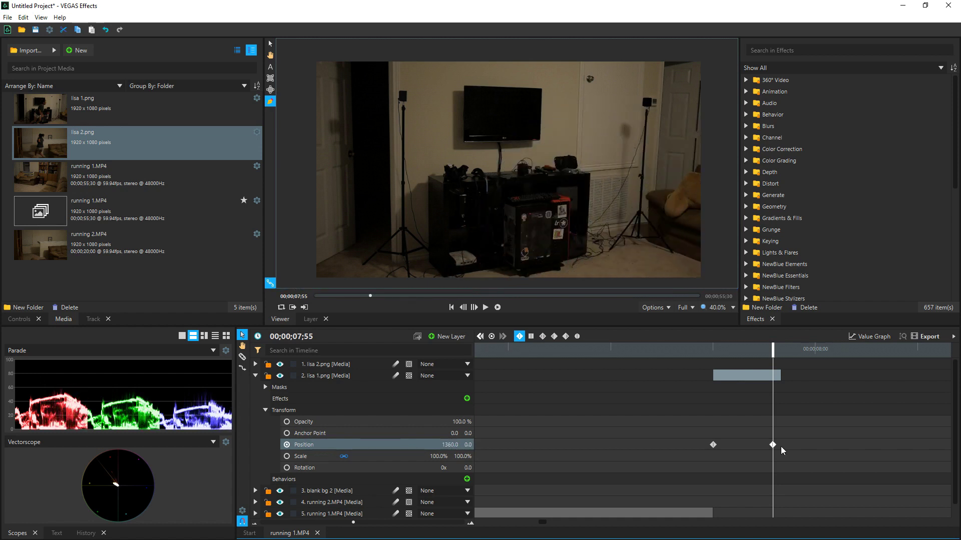
{"action": "left_click_drag", "start_coordinate": [771, 444], "coordinate": [781, 445]}
{"action": "left_click_drag", "start_coordinate": [758, 346], "coordinate": [569, 345]}
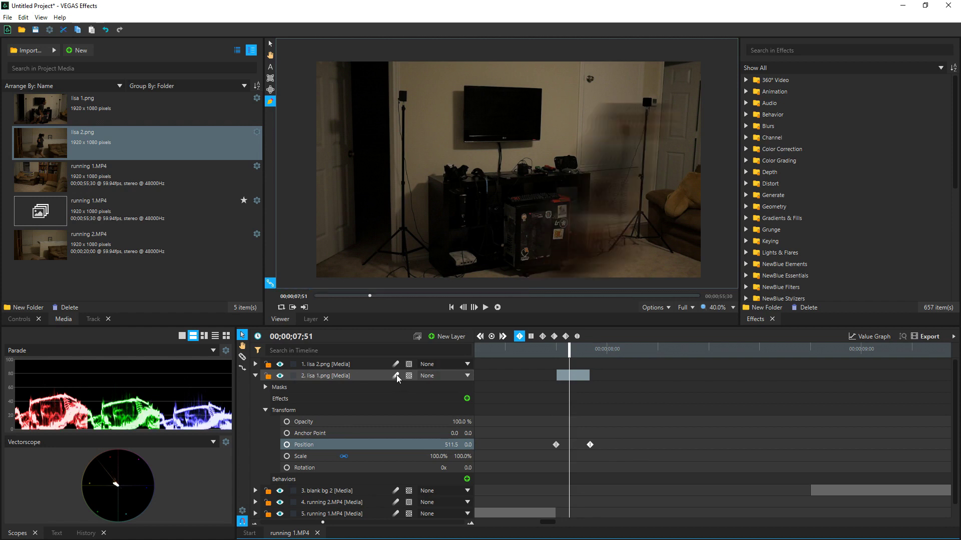
Draw a freehand mask around the runner on the second PNG still at 00;00;09;39
{"action": "left_click_drag", "start_coordinate": [573, 355], "coordinate": [777, 348]}
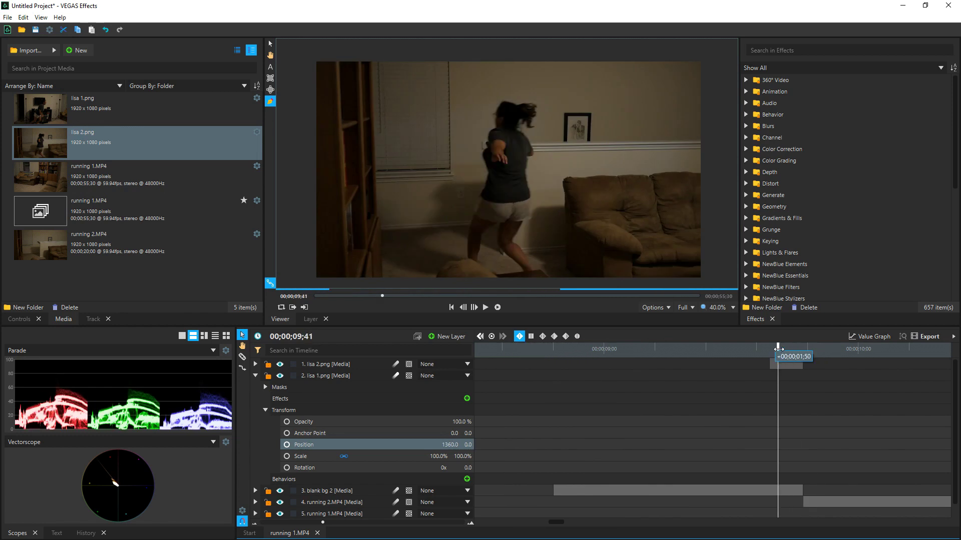
{"action": "left_click", "coordinate": [512, 240]}
{"action": "left_click", "coordinate": [531, 269]}
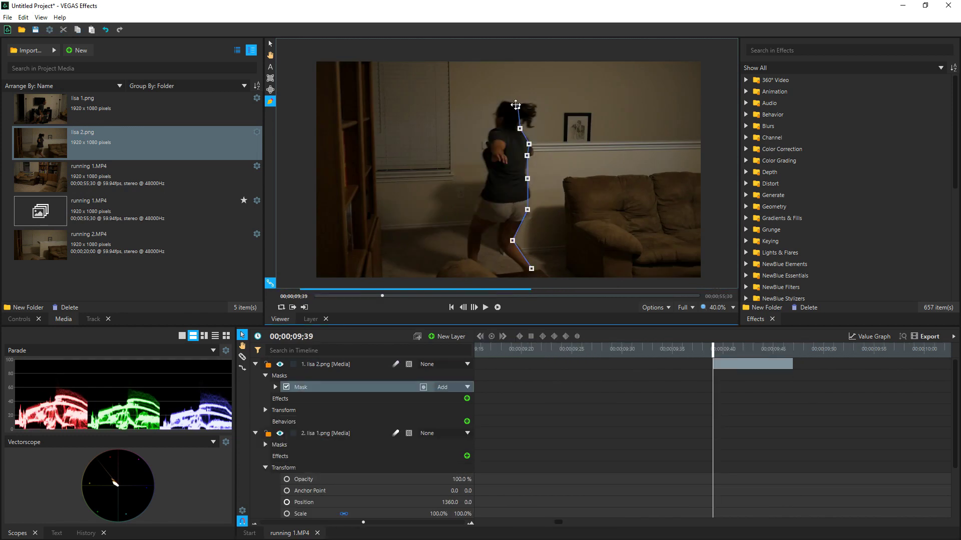
Keyframe the second still's position so the runner slides from a horizontal offset at 00;00;09;39 to 0 at 00;00;09;47
{"action": "left_click_drag", "start_coordinate": [713, 348], "coordinate": [722, 350]}
{"action": "left_click_drag", "start_coordinate": [784, 350], "coordinate": [742, 351]}
{"action": "left_click", "coordinate": [265, 375]}
{"action": "left_click", "coordinate": [265, 399]}
{"action": "left_click", "coordinate": [287, 433]}
{"action": "left_click_drag", "start_coordinate": [454, 433], "coordinate": [650, 433]}
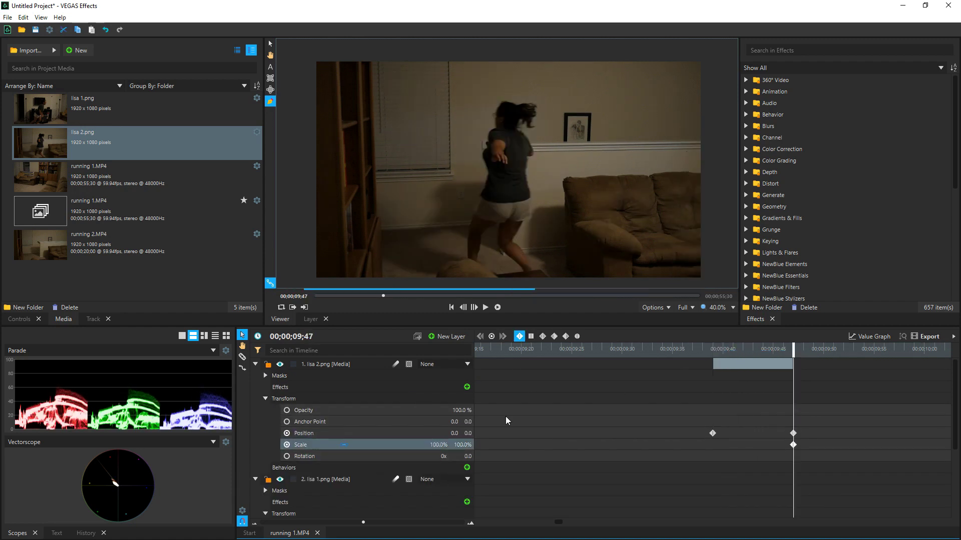
Enlarge the second still's scale slightly at 00;00;09;39 so it animates to 100% at 00;00;09;47
{"action": "left_click_drag", "start_coordinate": [793, 350], "coordinate": [713, 350]}
{"action": "left_click_drag", "start_coordinate": [433, 445], "coordinate": [444, 445]}
{"action": "left_click_drag", "start_coordinate": [714, 350], "coordinate": [591, 346]}
Duplicate the first still's layer and offset the copy one frame after the original
{"action": "left_click_drag", "start_coordinate": [709, 345], "coordinate": [856, 345]}
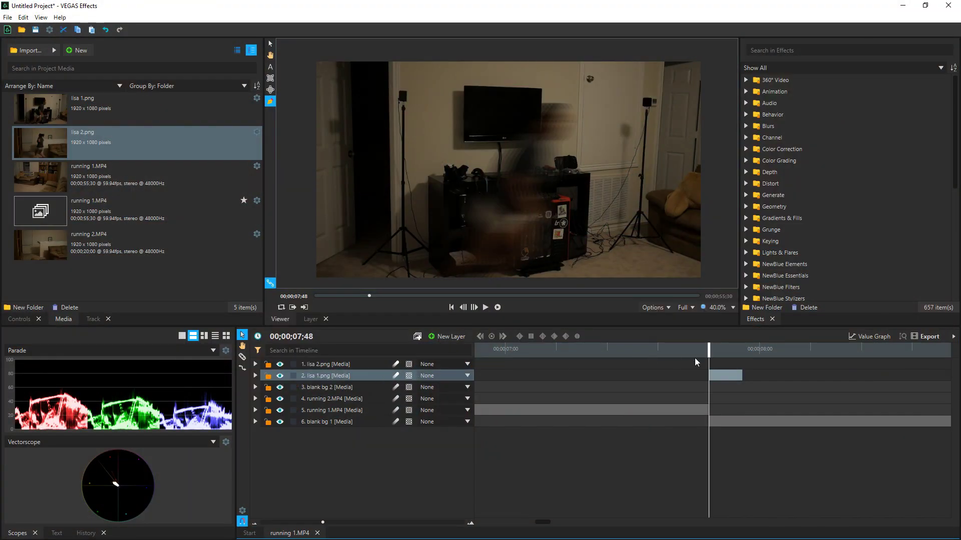
{"action": "key", "text": "ctrl+d"}
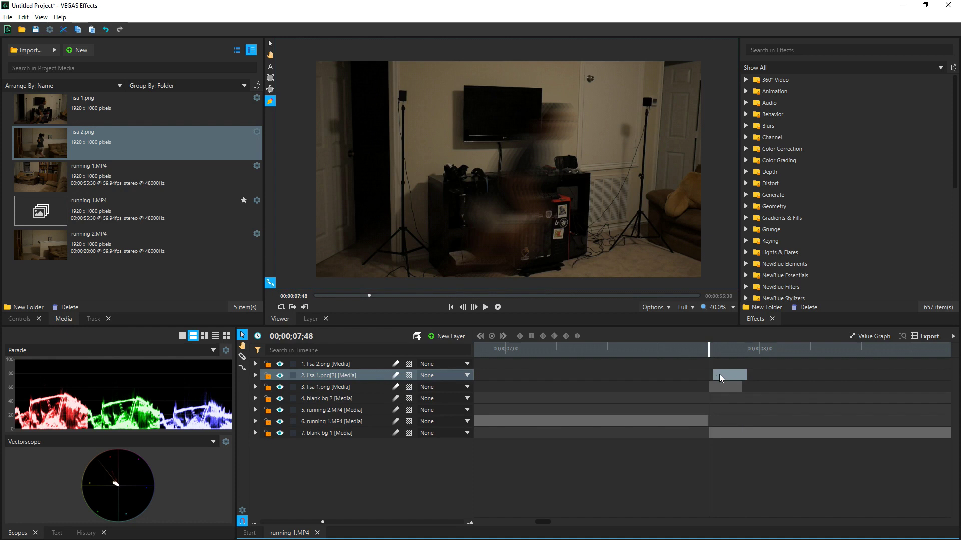
Duplicate the first still until there are five layers, offsetting each copy one frame after the previous one
{"action": "left_click_drag", "start_coordinate": [719, 374], "coordinate": [722, 374]}
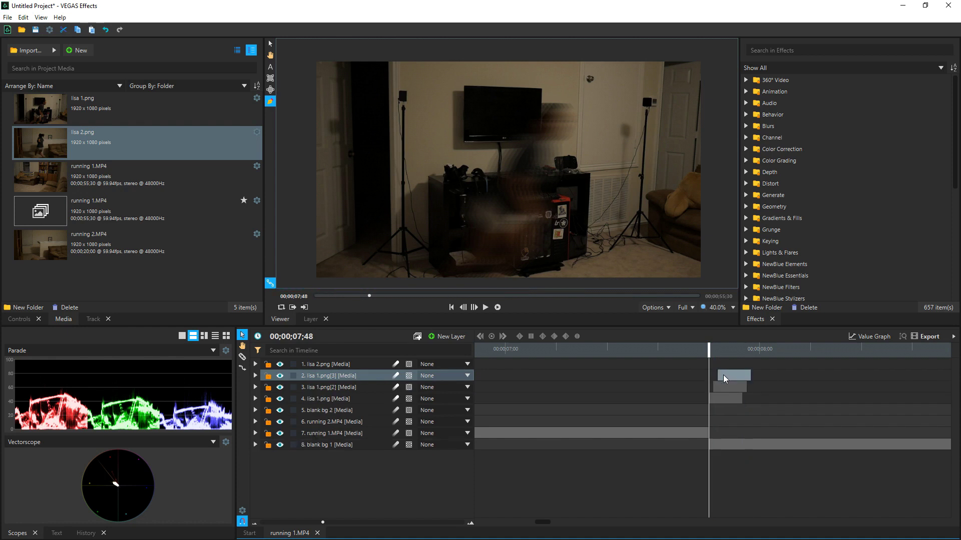
{"action": "key", "text": "ctrl+d"}
{"action": "left_click_drag", "start_coordinate": [722, 375], "coordinate": [665, 344]}
{"action": "key", "text": "ctrl+d"}
{"action": "key", "text": "space"}
Apply the Glow effect to the original lisa 1.png layer, set its threshold to 15% and lower its intensity
{"action": "left_click", "coordinate": [789, 50]}
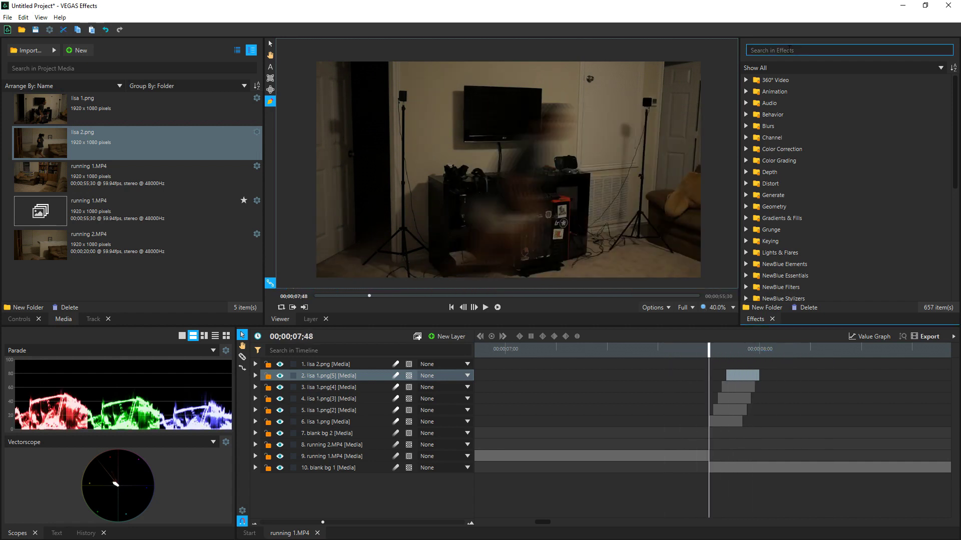
{"action": "type", "text": "glow"}
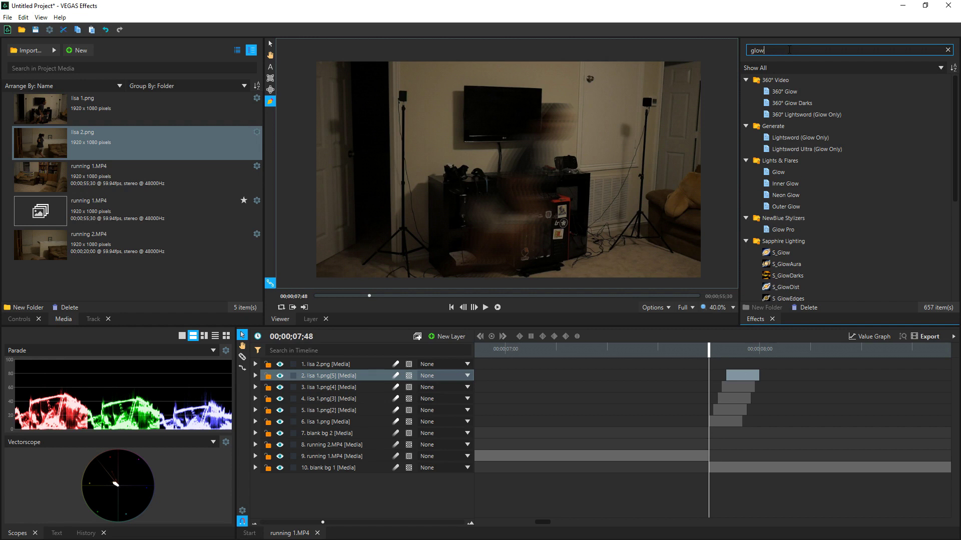
{"action": "left_click_drag", "start_coordinate": [776, 170], "coordinate": [669, 418]}
{"action": "left_click", "coordinate": [276, 455]}
{"action": "scroll", "coordinate": [382, 442], "scroll_direction": "down", "scroll_amount": 1}
{"action": "mouse_move", "coordinate": [465, 436]}
{"action": "left_mouse_down"}
{"action": "mouse_move", "coordinate": [477, 436]}
{"action": "mouse_move", "coordinate": [450, 446]}
{"action": "left_mouse_up"}
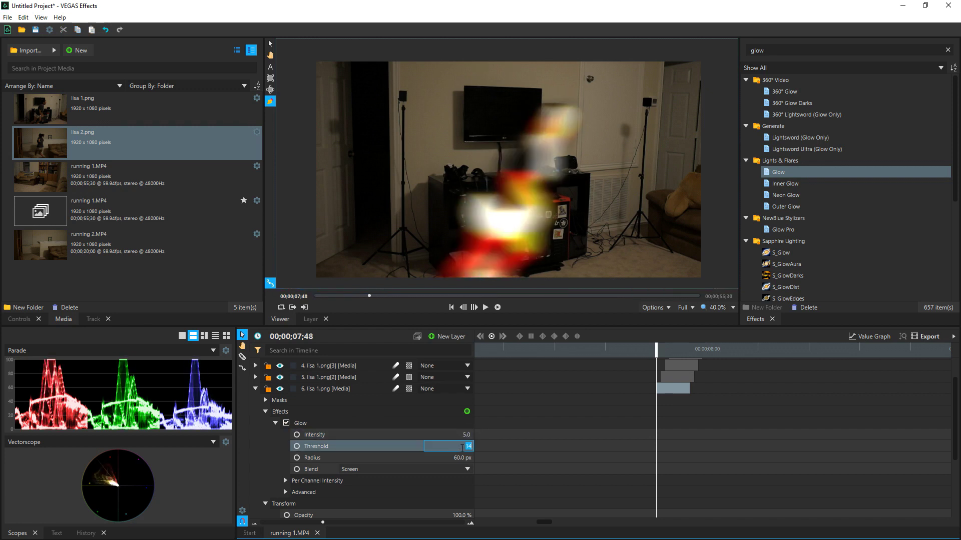
{"action": "type", "text": "1"}
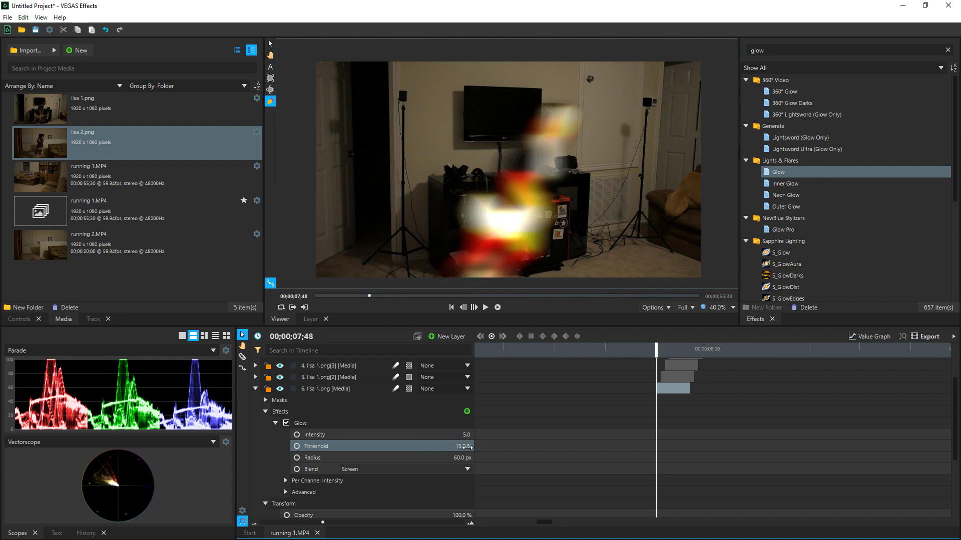
{"action": "scroll", "coordinate": [463, 458], "scroll_direction": "up", "scroll_amount": 2}
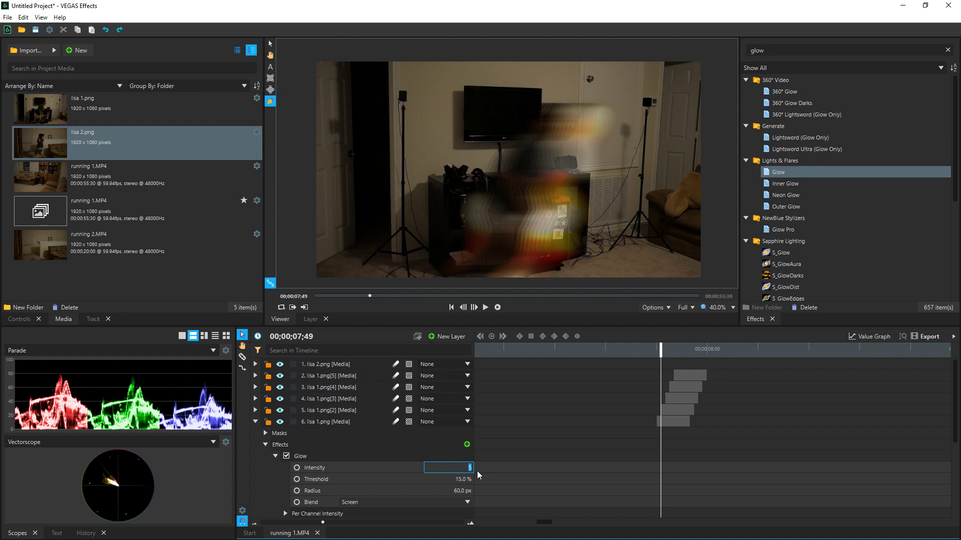
{"action": "key", "text": "Return"}
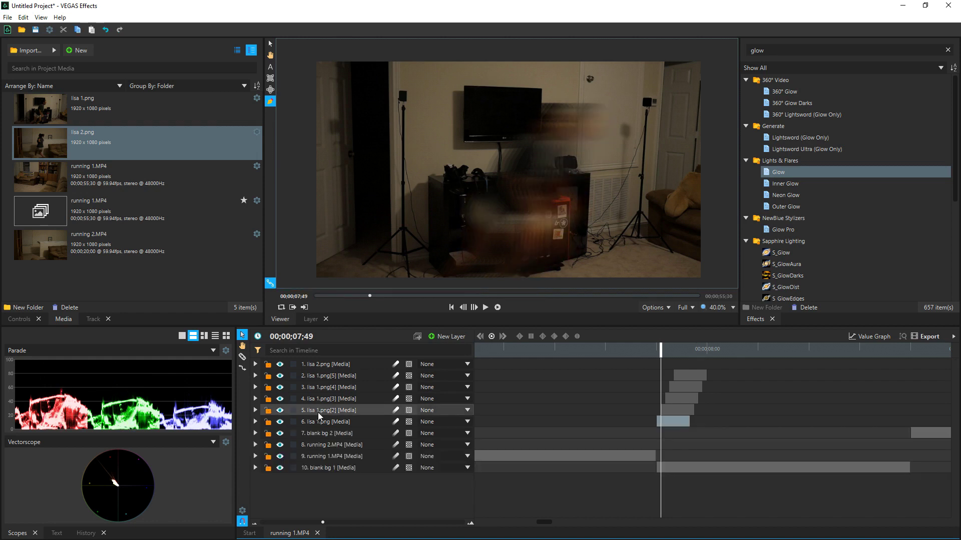
Paste the Glow effect onto the lisa 1.png[2] layer and set its intensity to 2
{"action": "left_click", "coordinate": [317, 412]}
{"action": "key", "text": "ctrl+v"}
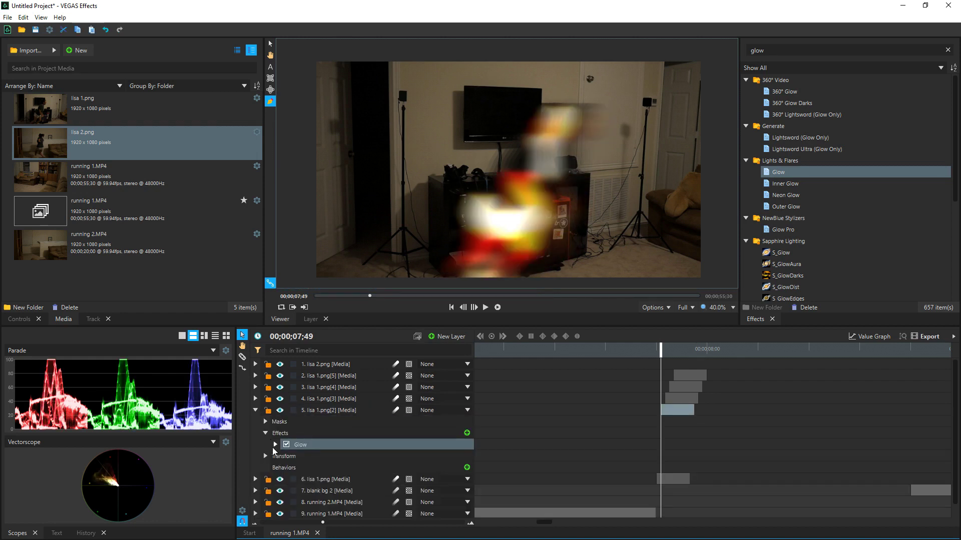
{"action": "left_click", "coordinate": [275, 444]}
{"action": "left_click", "coordinate": [452, 456]}
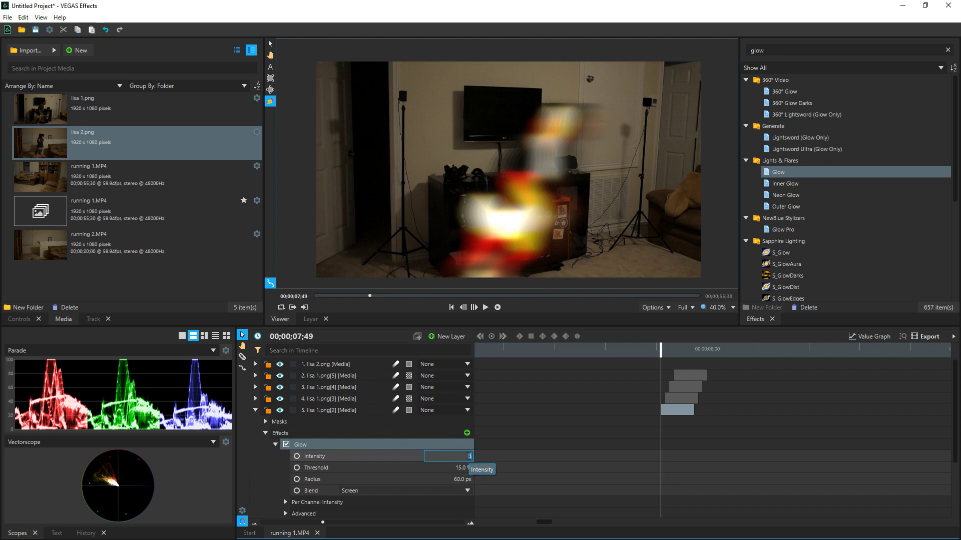
{"action": "type", "text": "2"}
{"action": "key", "text": "Return"}
Paste the Glow effect onto the remaining lisa 1.png copies, setting the intensity on lisa 1.png[4] to 4
{"action": "left_click", "coordinate": [323, 401]}
{"action": "key", "text": "ctrl+v"}
{"action": "left_click", "coordinate": [276, 434]}
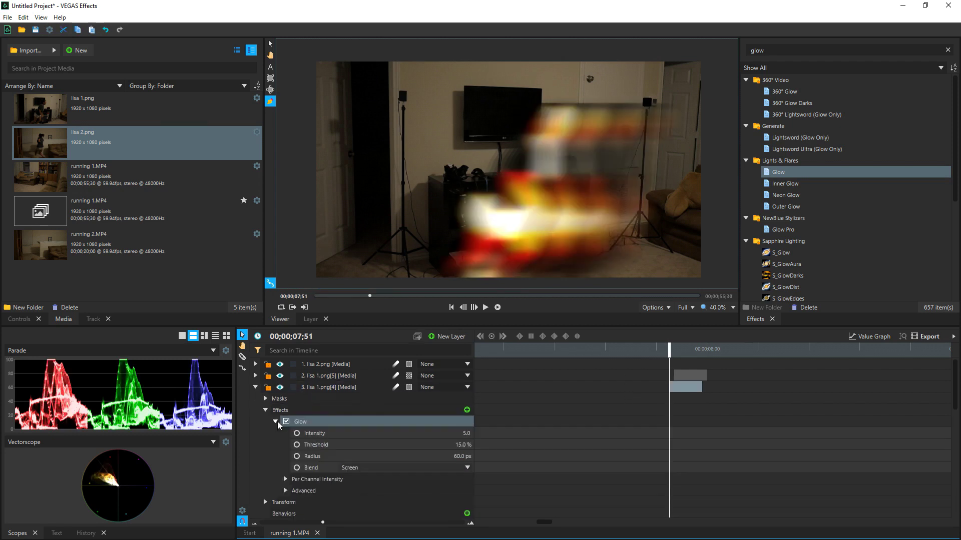
{"action": "left_click", "coordinate": [469, 434]}
{"action": "type", "text": "4"}
{"action": "key", "text": "Return"}
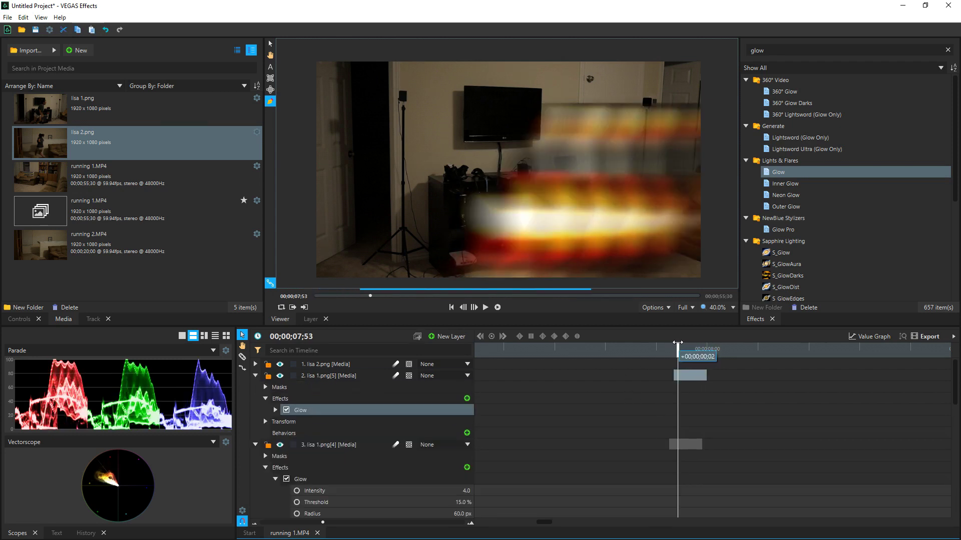
Collapse the expanded first-still layers and paste the Glow effect onto the lisa 2.png layer at 00;00;09;39
{"action": "left_click_drag", "start_coordinate": [677, 339], "coordinate": [708, 339]}
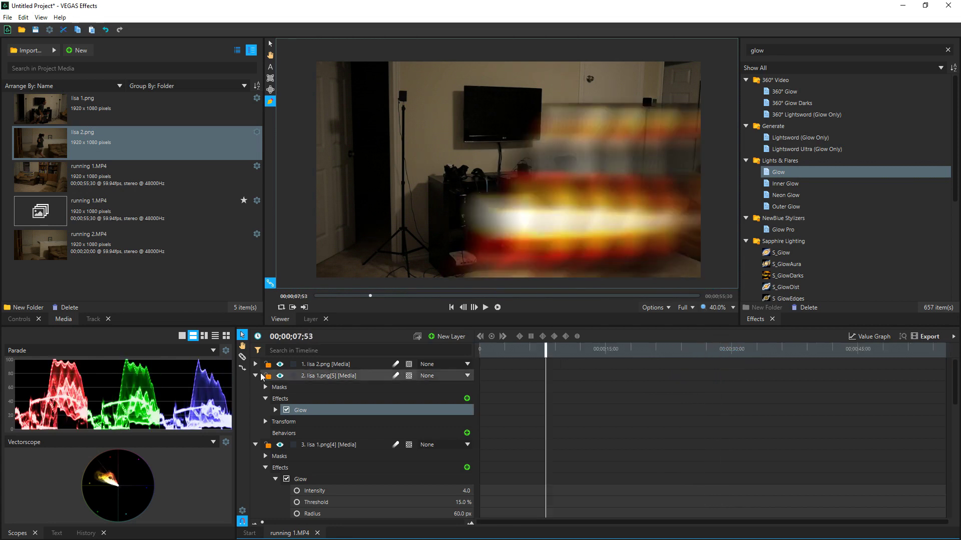
{"action": "left_click", "coordinate": [255, 376]}
{"action": "left_click", "coordinate": [255, 387]}
{"action": "left_click", "coordinate": [256, 398]}
{"action": "left_click", "coordinate": [255, 410]}
{"action": "left_click_drag", "start_coordinate": [545, 351], "coordinate": [561, 351]}
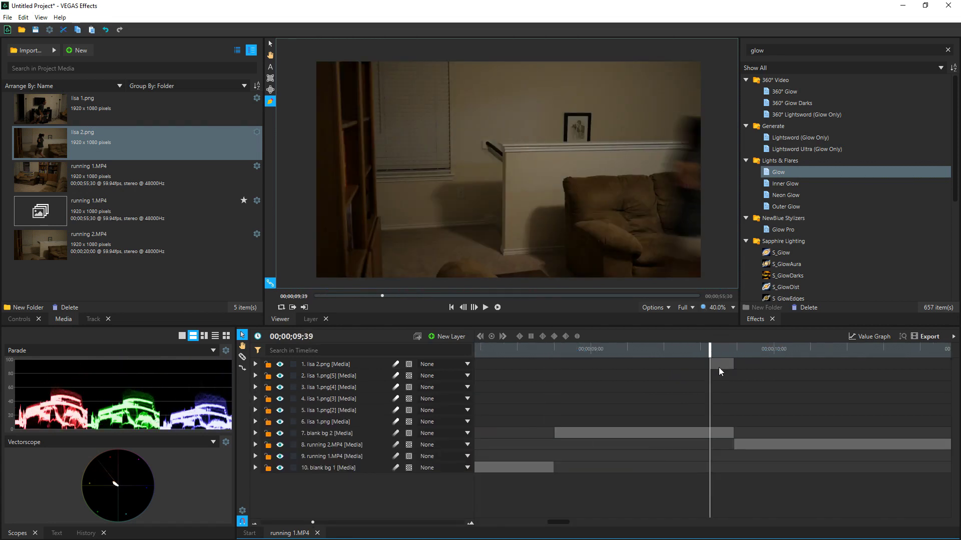
{"action": "left_click", "coordinate": [718, 367]}
{"action": "scroll", "coordinate": [714, 368], "scroll_direction": "up", "scroll_amount": 2}
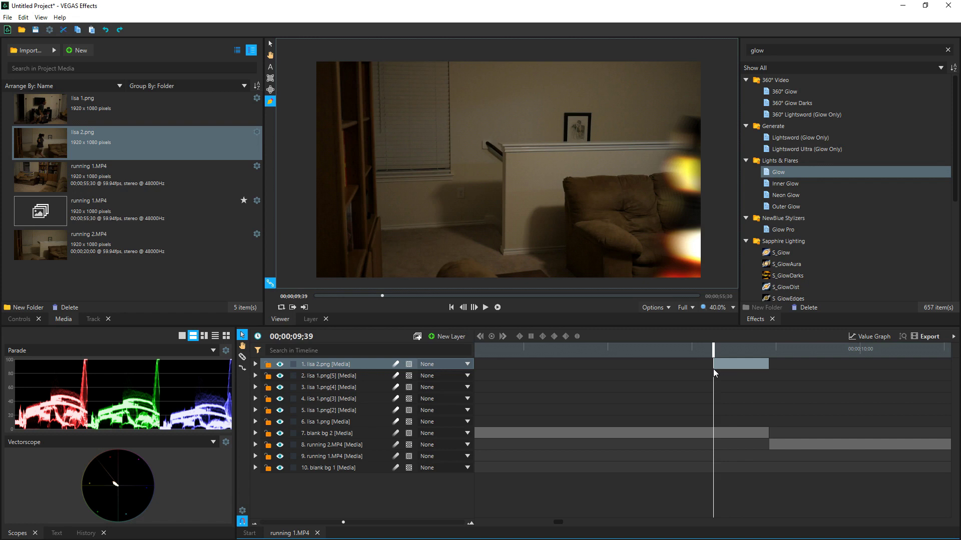
Duplicate the lisa 2.png layer four times, placing each copy one frame earlier than the previous one
{"action": "key", "text": "ctrl+d"}
{"action": "left_click_drag", "start_coordinate": [722, 366], "coordinate": [699, 364]}
{"action": "key", "text": "ctrl+d"}
{"action": "key", "text": "ctrl+d"}
{"action": "key", "text": "ctrl+d"}
Set the Glow intensity to 4 on lisa 2.png[4] and to 3 on lisa 2.png[3]
{"action": "left_click", "coordinate": [255, 376]}
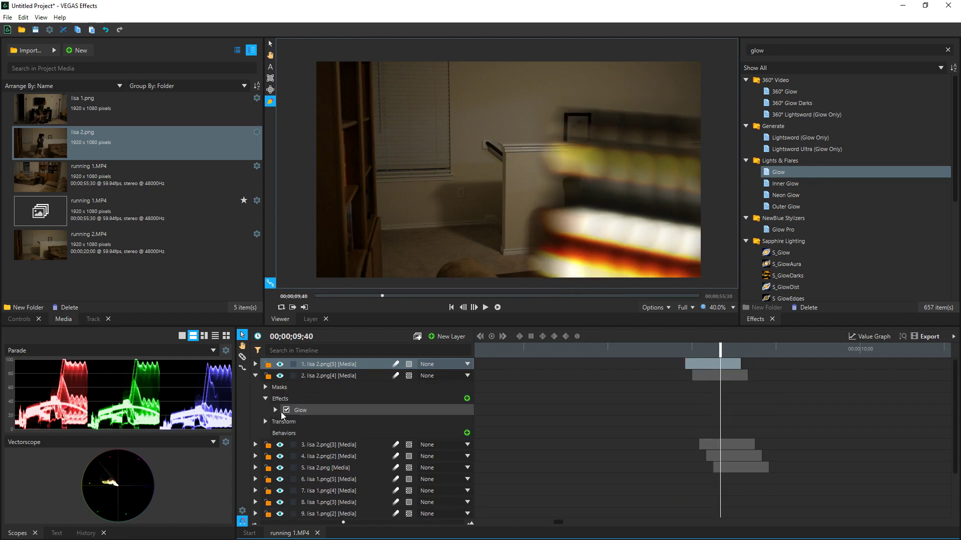
{"action": "left_click", "coordinate": [275, 410]}
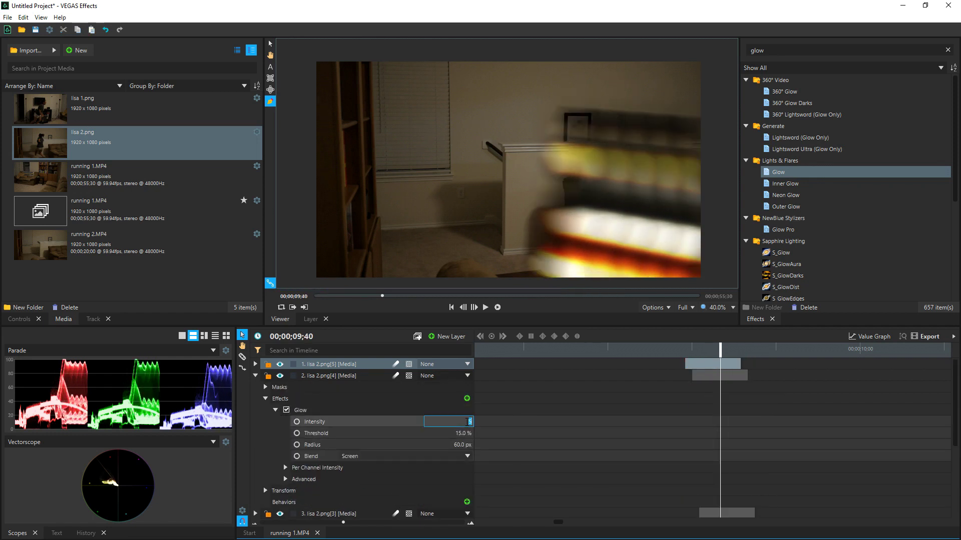
{"action": "type", "text": "4"}
{"action": "key", "text": "Return"}
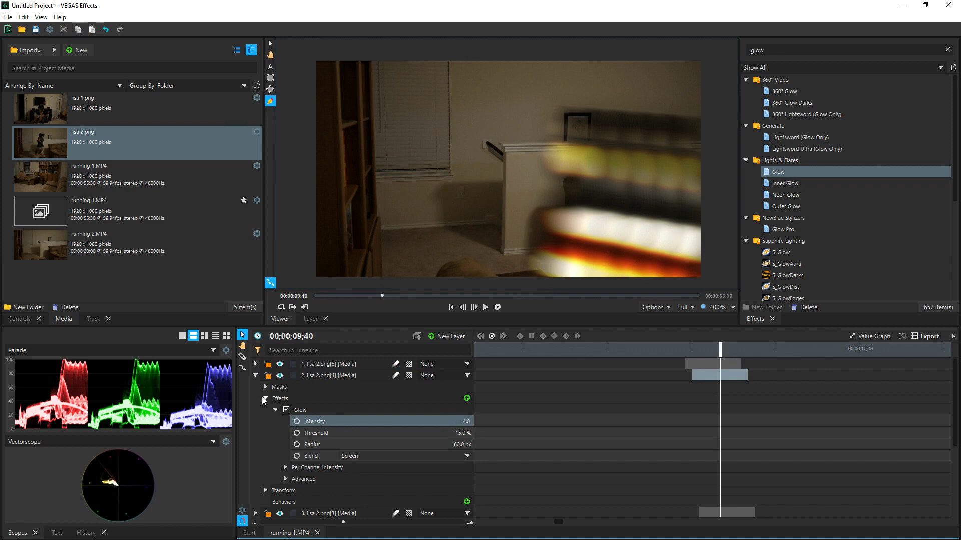
{"action": "left_click", "coordinate": [255, 375]}
{"action": "left_click", "coordinate": [255, 388]}
{"action": "left_click", "coordinate": [266, 410]}
{"action": "left_click", "coordinate": [465, 433]}
{"action": "type", "text": "3"}
{"action": "key", "text": "Return"}
Set the Glow intensity to 2 on lisa 2.png[2] and to 1 on the original lisa 2.png layer
{"action": "left_click", "coordinate": [255, 387]}
{"action": "left_click", "coordinate": [255, 398]}
{"action": "left_click", "coordinate": [465, 444]}
{"action": "type", "text": "2"}
{"action": "key", "text": "Return"}
{"action": "left_click", "coordinate": [255, 399]}
{"action": "left_click", "coordinate": [255, 410]}
{"action": "left_click", "coordinate": [465, 456]}
{"action": "type", "text": "1"}
{"action": "key", "text": "Return"}
Return to 00;00;07;48 and add a grade layer named lightning
{"action": "left_click_drag", "start_coordinate": [720, 349], "coordinate": [787, 351]}
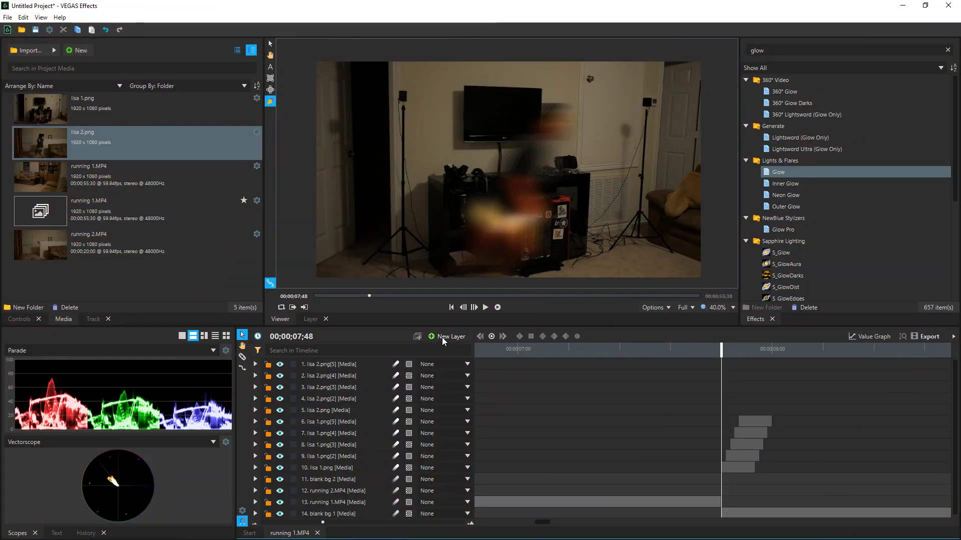
{"action": "left_click", "coordinate": [443, 337]}
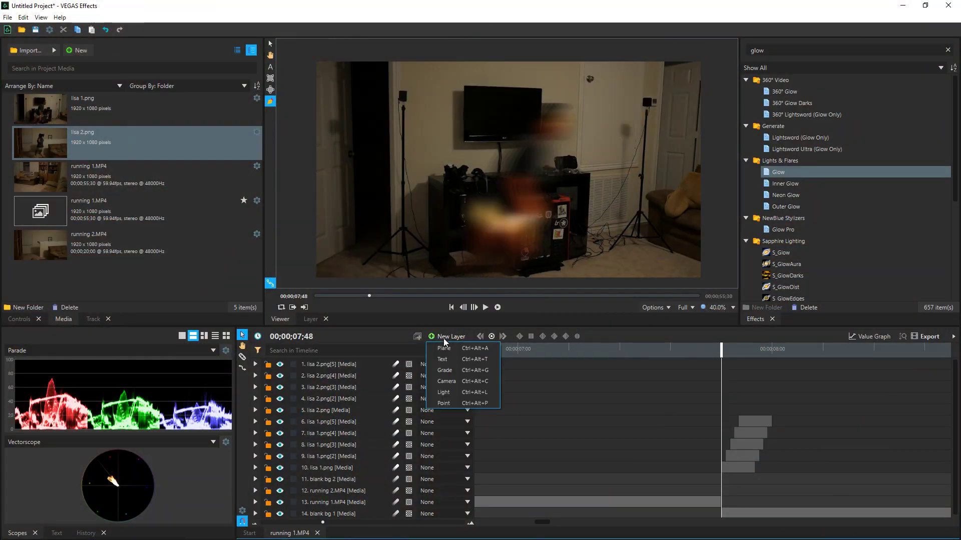
{"action": "left_click", "coordinate": [448, 369]}
{"action": "double_click", "coordinate": [320, 363]}
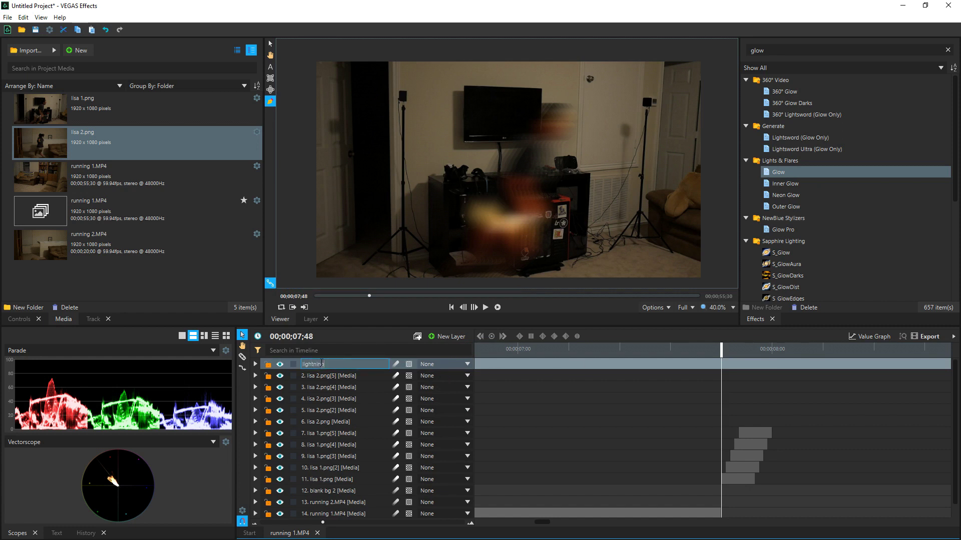
{"action": "key", "text": "Return"}
Apply the Lightning & Electricity effect to the lightning layer and rename the effect bolt 1
{"action": "left_click_drag", "start_coordinate": [766, 50], "coordinate": [716, 43]}
{"action": "type", "text": "lightni"}
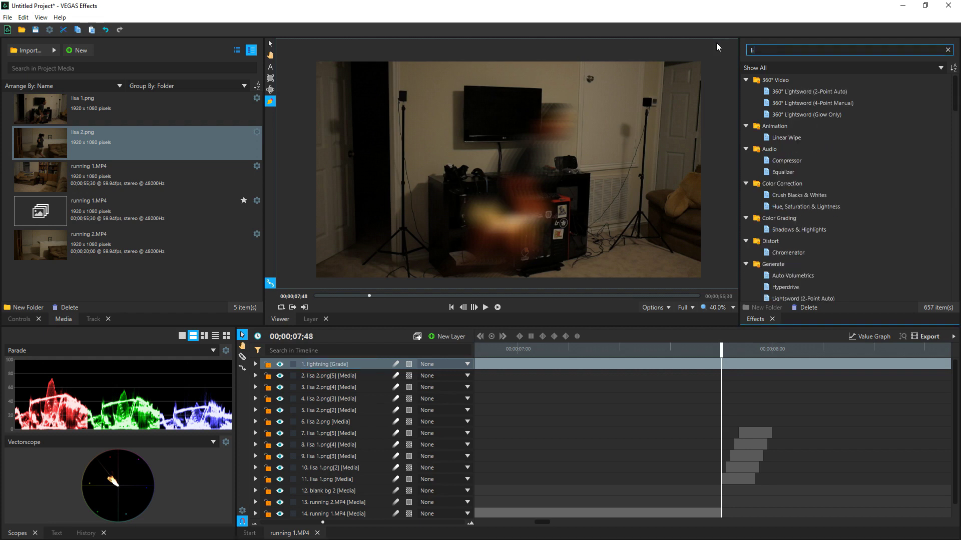
{"action": "type", "text": "ng"}
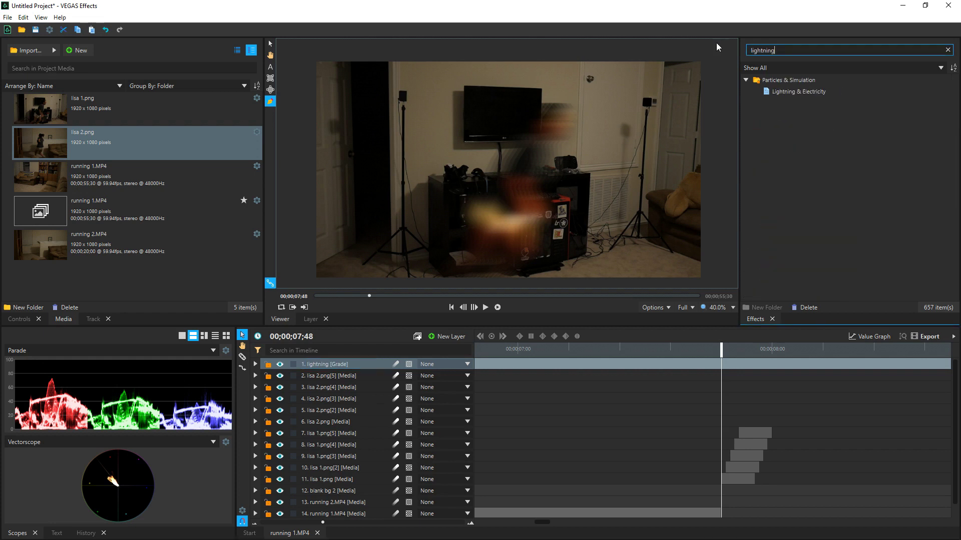
{"action": "left_click", "coordinate": [776, 91]}
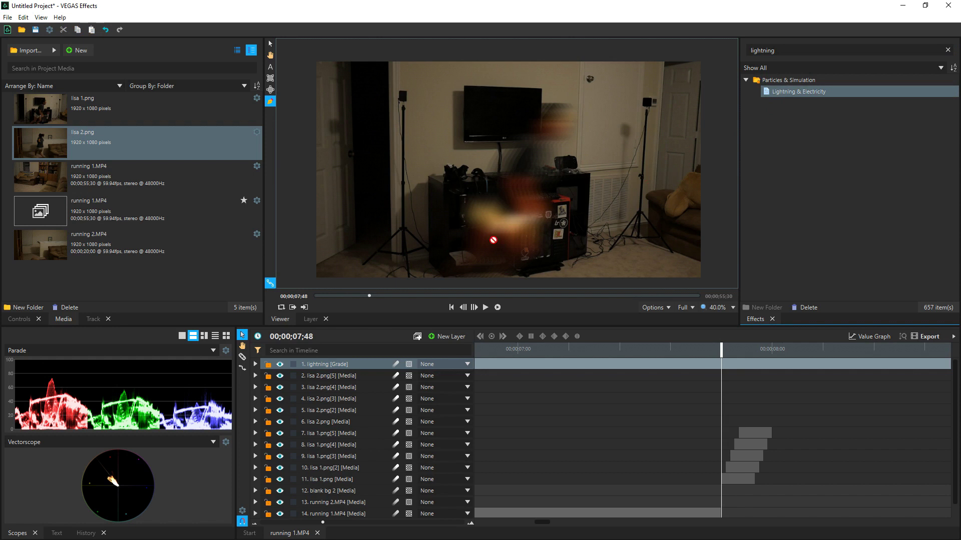
{"action": "left_click_drag", "start_coordinate": [320, 361], "coordinate": [320, 361]}
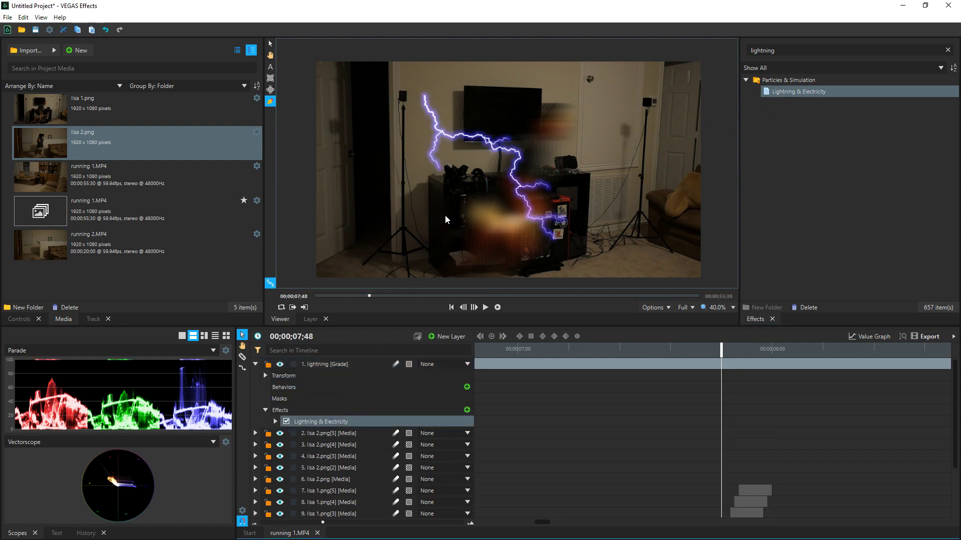
{"action": "double_click", "coordinate": [307, 421]}
{"action": "type", "text": "bolt"}
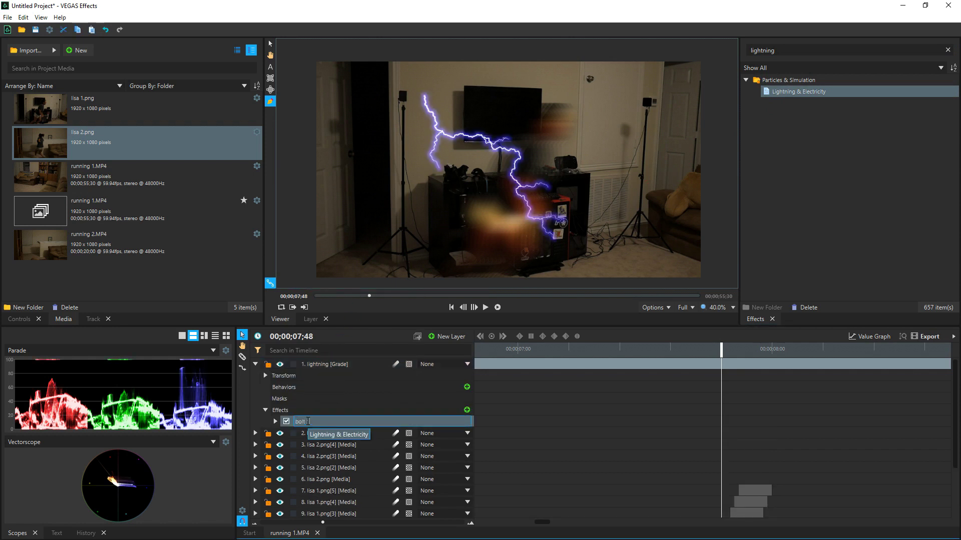
{"action": "type", "text": " 1"}
{"action": "key", "text": "Return"}
Run bolt 1 from start point 995.0, -413.5 to end point -205.0, -345.0, with wave scale 0.00 and twitch scale 0.61
{"action": "left_click", "coordinate": [276, 421]}
{"action": "scroll", "coordinate": [284, 450], "scroll_direction": "down", "scroll_amount": 1}
{"action": "left_click", "coordinate": [285, 458]}
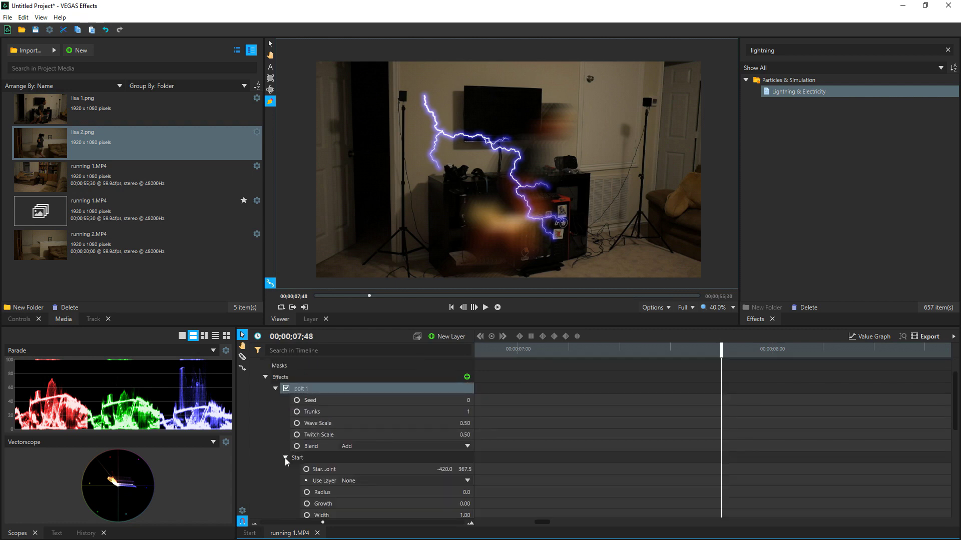
{"action": "mouse_move", "coordinate": [436, 467]}
{"action": "left_mouse_down"}
{"action": "mouse_move", "coordinate": [445, 469]}
{"action": "mouse_move", "coordinate": [434, 469]}
{"action": "left_mouse_up"}
{"action": "scroll", "coordinate": [434, 469], "scroll_direction": "down", "scroll_amount": 2}
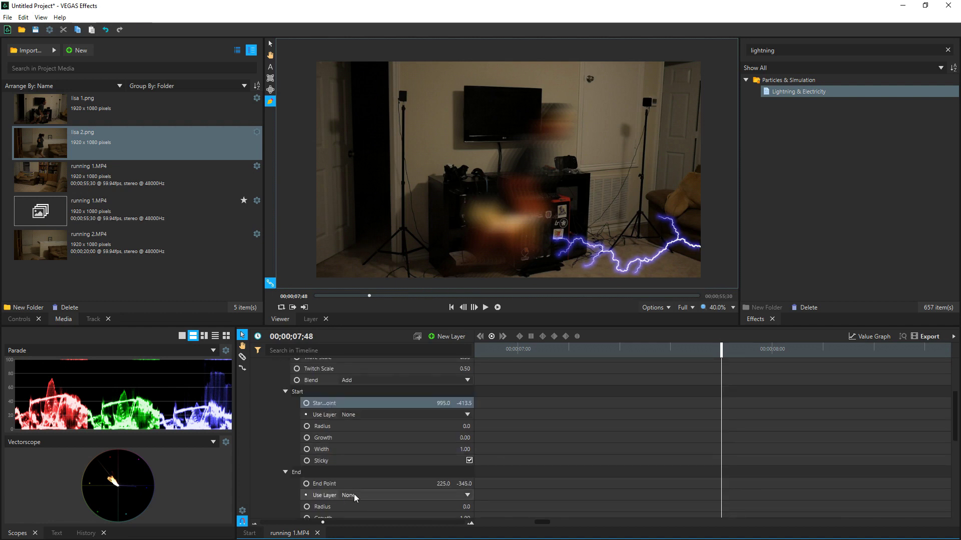
{"action": "left_click_drag", "start_coordinate": [443, 484], "coordinate": [427, 483]}
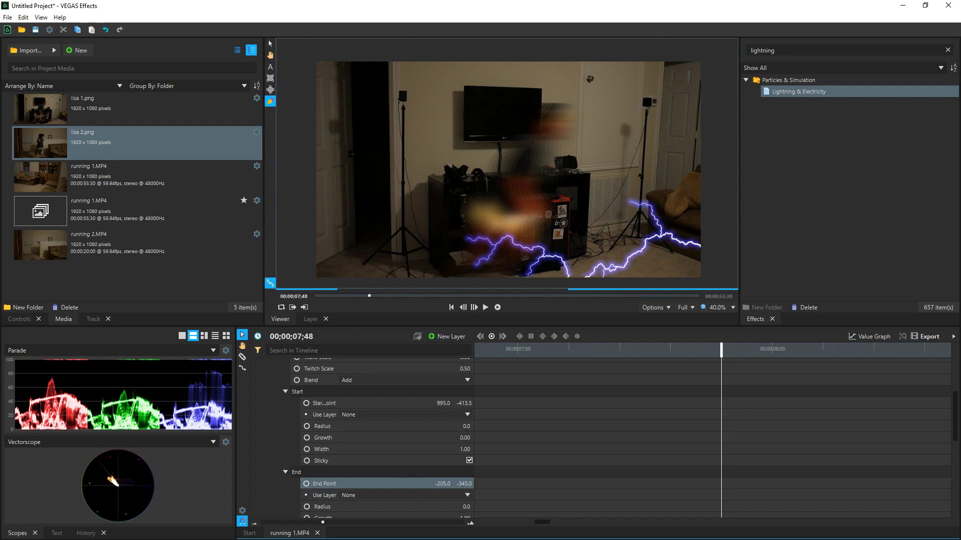
{"action": "mouse_move", "coordinate": [465, 391]}
{"action": "left_mouse_down"}
{"action": "mouse_move", "coordinate": [440, 391]}
{"action": "mouse_move", "coordinate": [473, 402]}
{"action": "left_mouse_up"}
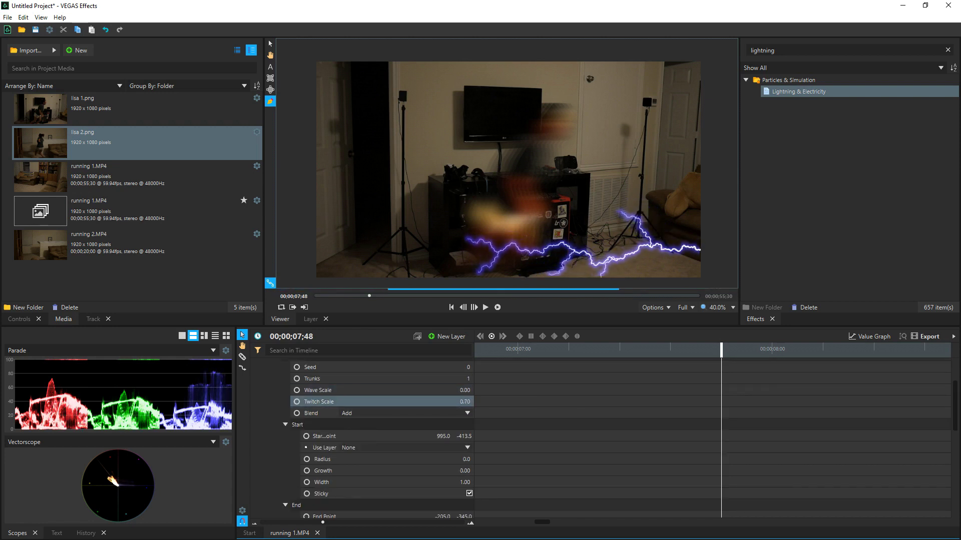
Change the core color of bolt 1 to yellow
{"action": "scroll", "coordinate": [362, 421], "scroll_direction": "down", "scroll_amount": 3}
{"action": "left_click", "coordinate": [285, 466]}
{"action": "scroll", "coordinate": [284, 464], "scroll_direction": "down", "scroll_amount": 3}
{"action": "left_click", "coordinate": [469, 443]}
{"action": "left_click", "coordinate": [558, 182]}
{"action": "left_click", "coordinate": [567, 369]}
Change the glow color of bolt 1 to red, #ff1a1d
{"action": "left_click", "coordinate": [285, 432]}
{"action": "left_click", "coordinate": [304, 444]}
{"action": "left_click", "coordinate": [469, 455]}
{"action": "left_click", "coordinate": [471, 196]}
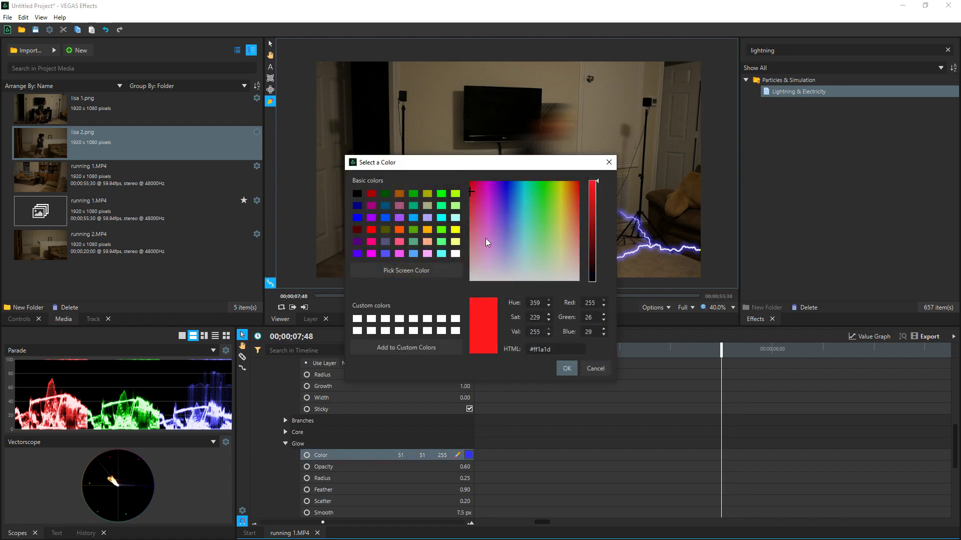
{"action": "left_click", "coordinate": [567, 370]}
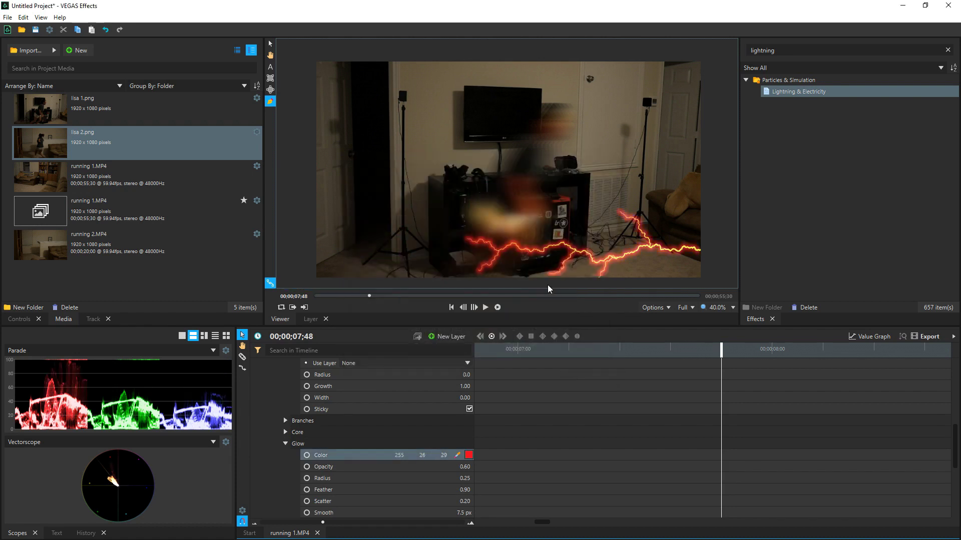
Split the lightning layer at 00;00;07;48 and delete the part before the cut
{"action": "scroll", "coordinate": [722, 362], "scroll_direction": "up", "scroll_amount": 13}
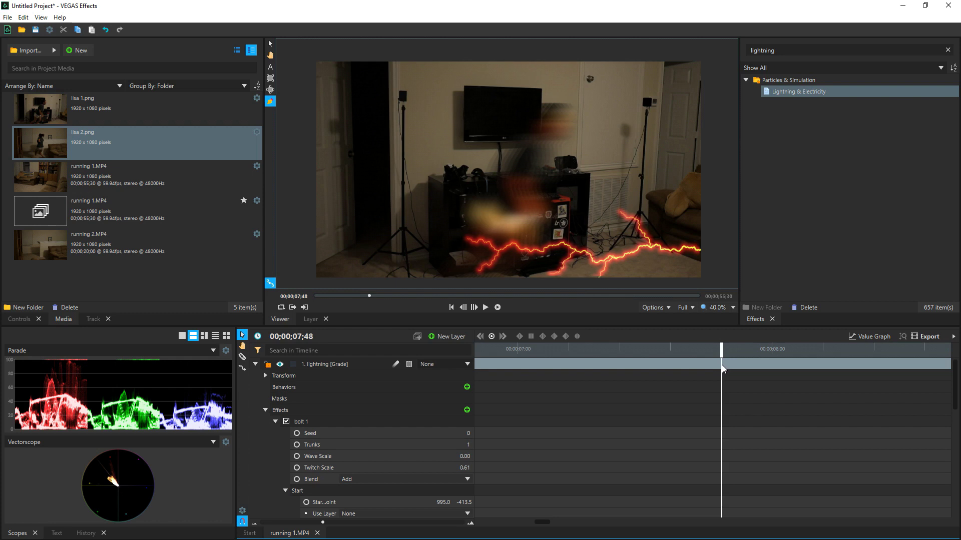
{"action": "left_click", "coordinate": [722, 364]}
{"action": "key", "text": "ctrl+shift+d"}
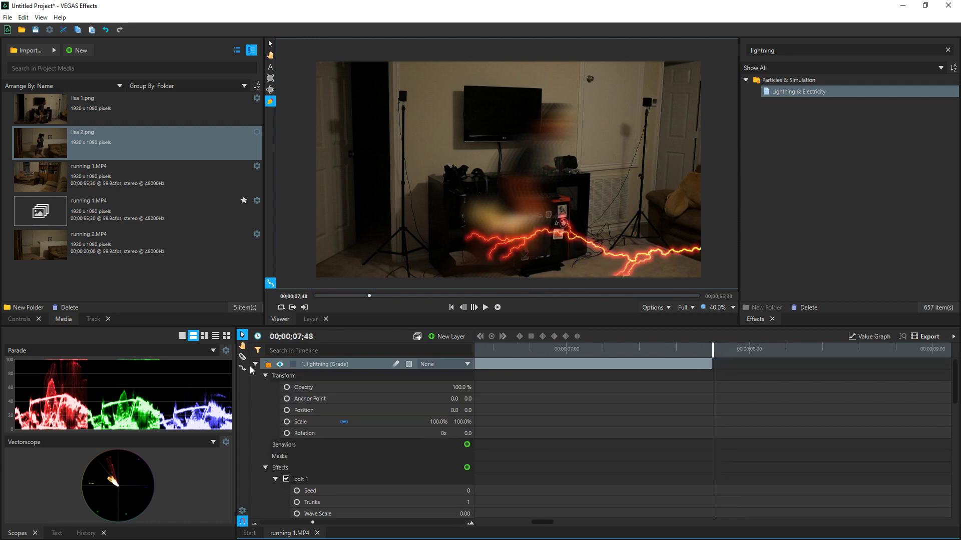
{"action": "left_click", "coordinate": [256, 363]}
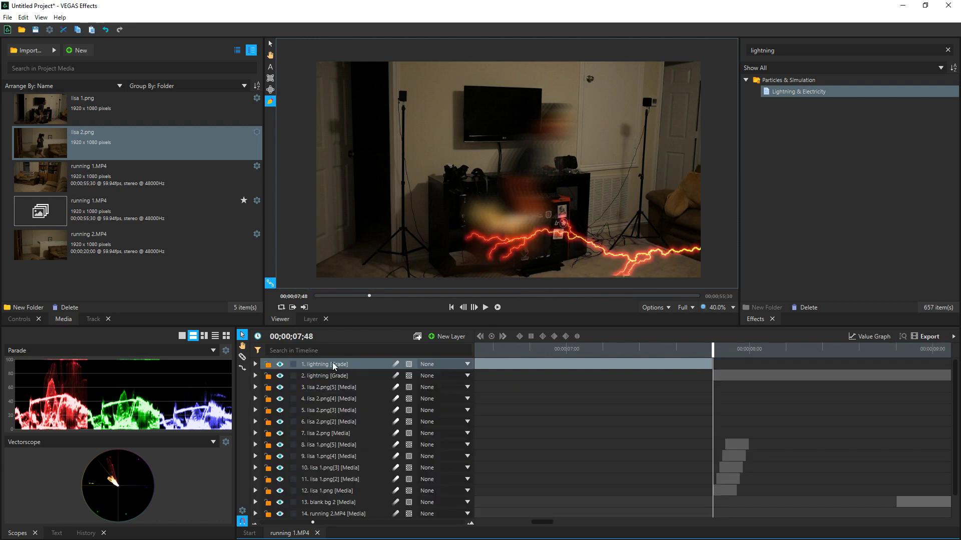
{"action": "key", "text": "Delete"}
{"action": "left_click_drag", "start_coordinate": [711, 350], "coordinate": [713, 350]}
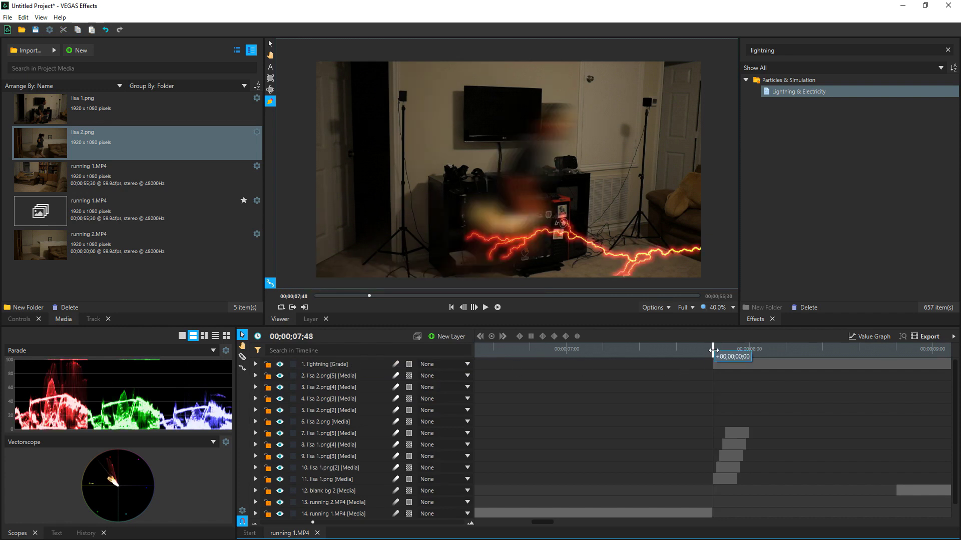
Split the lightning layer at 00;00;08;05 and delete the part after the cut
{"action": "left_click_drag", "start_coordinate": [713, 350], "coordinate": [765, 355]}
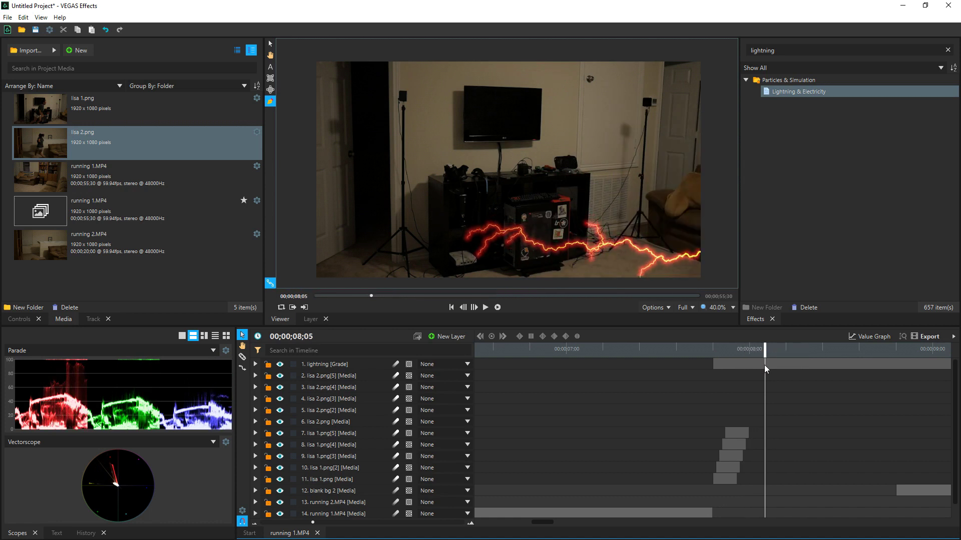
{"action": "left_click", "coordinate": [764, 365]}
{"action": "key", "text": "ctrl+shift+d"}
{"action": "left_click", "coordinate": [411, 379]}
{"action": "key", "text": "Delete"}
{"action": "left_click", "coordinate": [749, 365]}
Keyframe the start Growth of bolt 1 at 1.00 at 00;00;07;48
{"action": "mouse_move", "coordinate": [763, 351]}
{"action": "left_mouse_down"}
{"action": "mouse_move", "coordinate": [749, 351]}
{"action": "mouse_move", "coordinate": [759, 352]}
{"action": "left_mouse_up"}
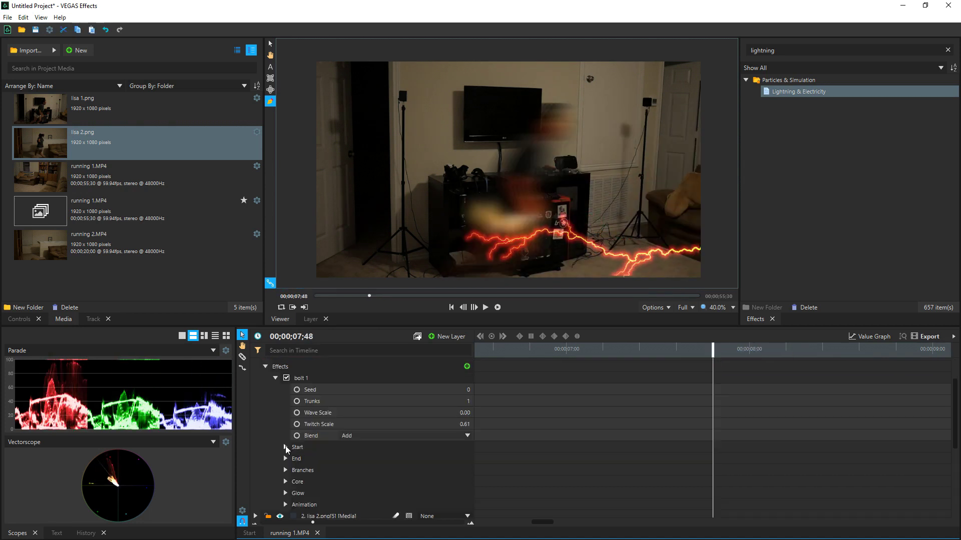
{"action": "left_click", "coordinate": [285, 447]}
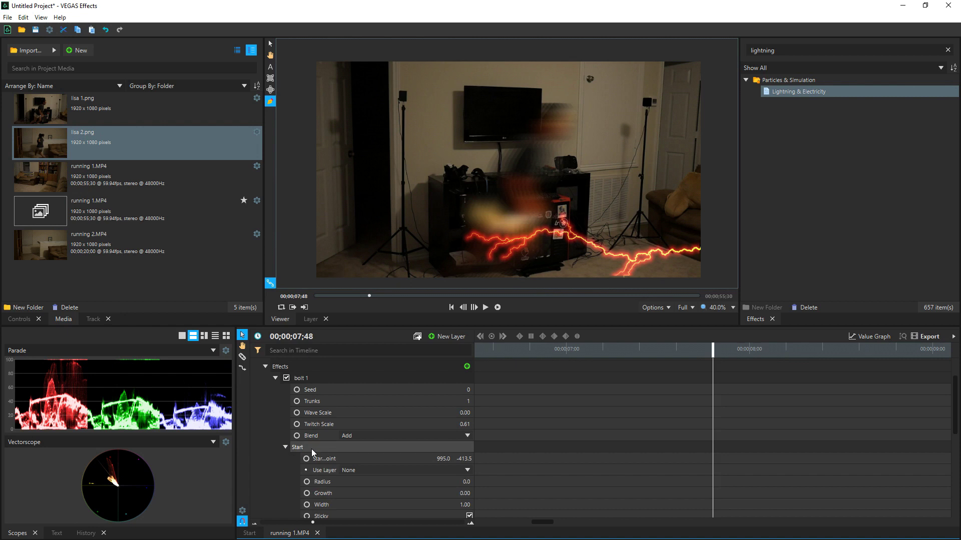
{"action": "scroll", "coordinate": [311, 448], "scroll_direction": "down", "scroll_amount": 1}
{"action": "mouse_move", "coordinate": [465, 460]}
{"action": "left_mouse_down"}
{"action": "mouse_move", "coordinate": [432, 460]}
{"action": "mouse_move", "coordinate": [476, 460]}
{"action": "left_mouse_up"}
{"action": "left_click", "coordinate": [307, 461]}
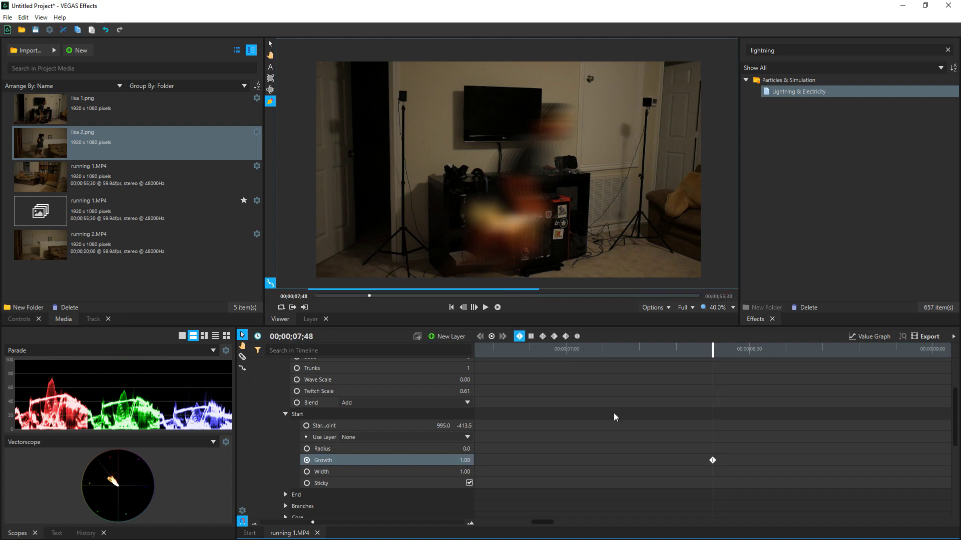
Add start Growth keyframes of 0.79 at 00;00;07;54 and 0.00 at 00;00;08;00
{"action": "left_click_drag", "start_coordinate": [712, 350], "coordinate": [730, 347]}
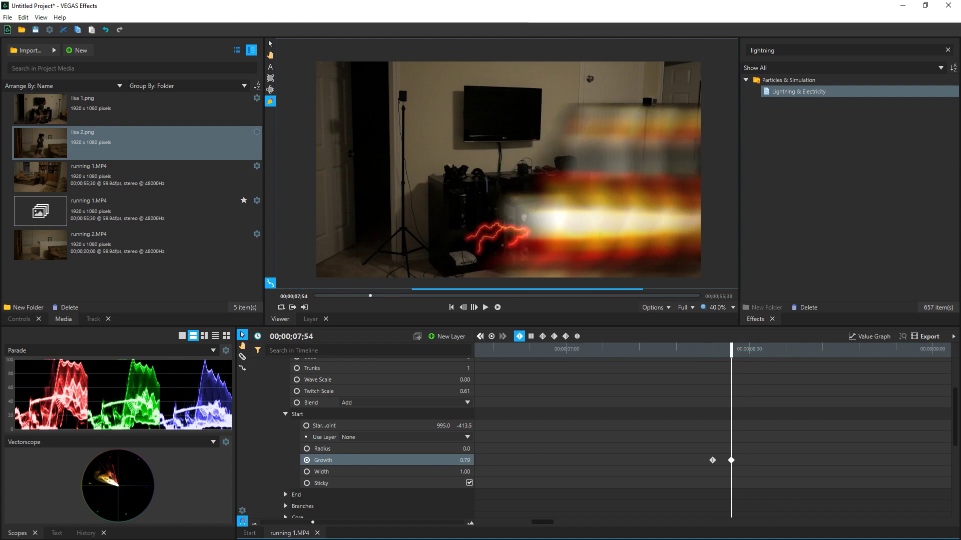
{"action": "left_click_drag", "start_coordinate": [732, 353], "coordinate": [749, 349]}
{"action": "left_click_drag", "start_coordinate": [466, 464], "coordinate": [435, 463]}
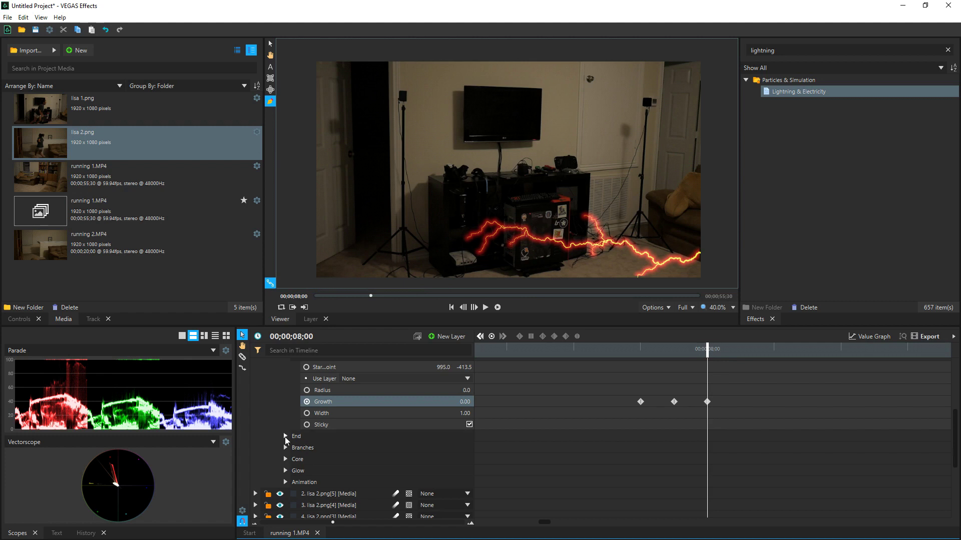
Keyframe the bolt's end Growth from 1.00 at 00;00;08;00 to 0.00 at 00;00;08;05
{"action": "left_click", "coordinate": [285, 437]}
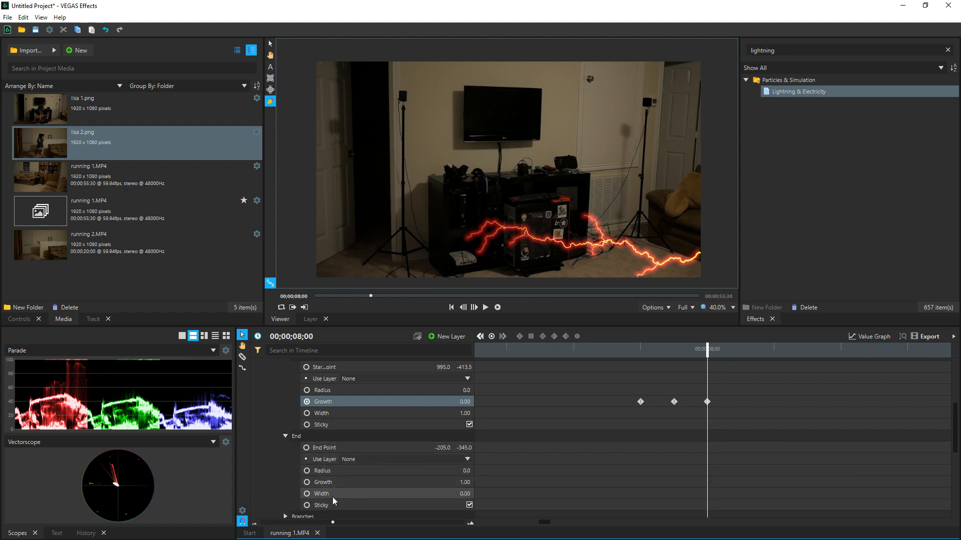
{"action": "left_click", "coordinate": [306, 483]}
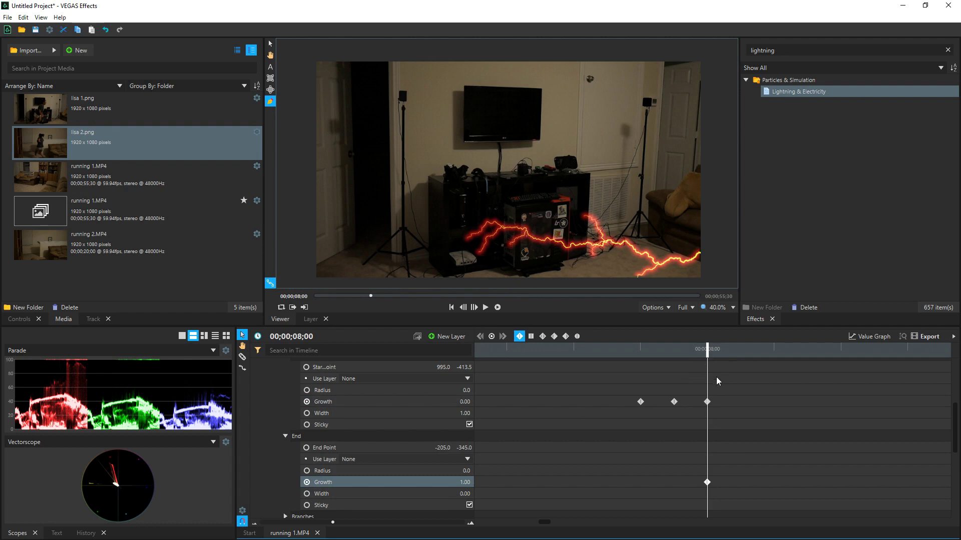
{"action": "scroll", "coordinate": [716, 378], "scroll_direction": "up", "scroll_amount": 4}
{"action": "scroll", "coordinate": [721, 385], "scroll_direction": "up", "scroll_amount": 2}
{"action": "left_click_drag", "start_coordinate": [707, 347], "coordinate": [734, 347]}
{"action": "scroll", "coordinate": [737, 379], "scroll_direction": "down", "scroll_amount": 5}
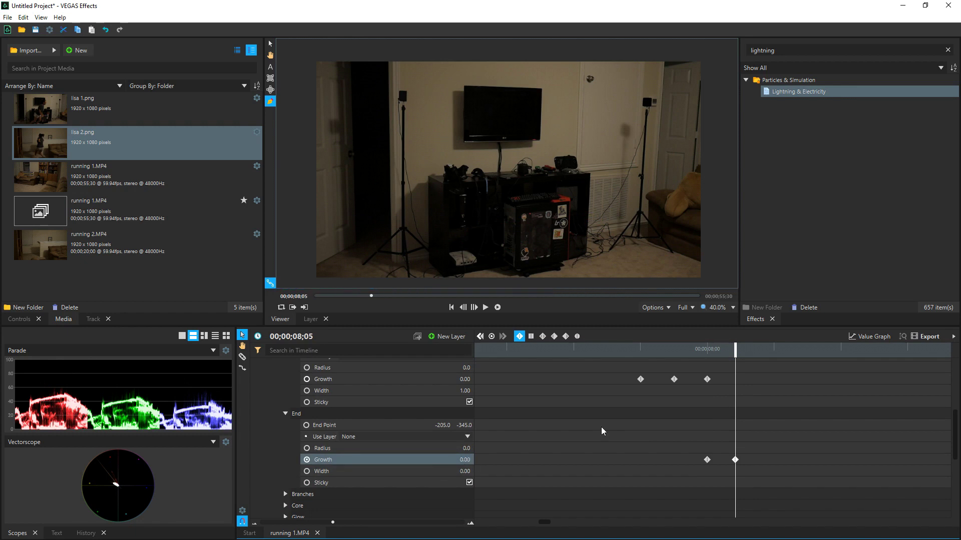
Duplicate the lightning layer and set the copy's bolt start point to 995.0, -200.0
{"action": "mouse_move", "coordinate": [735, 351]}
{"action": "left_mouse_down"}
{"action": "mouse_move", "coordinate": [632, 351]}
{"action": "mouse_move", "coordinate": [741, 345]}
{"action": "left_mouse_up"}
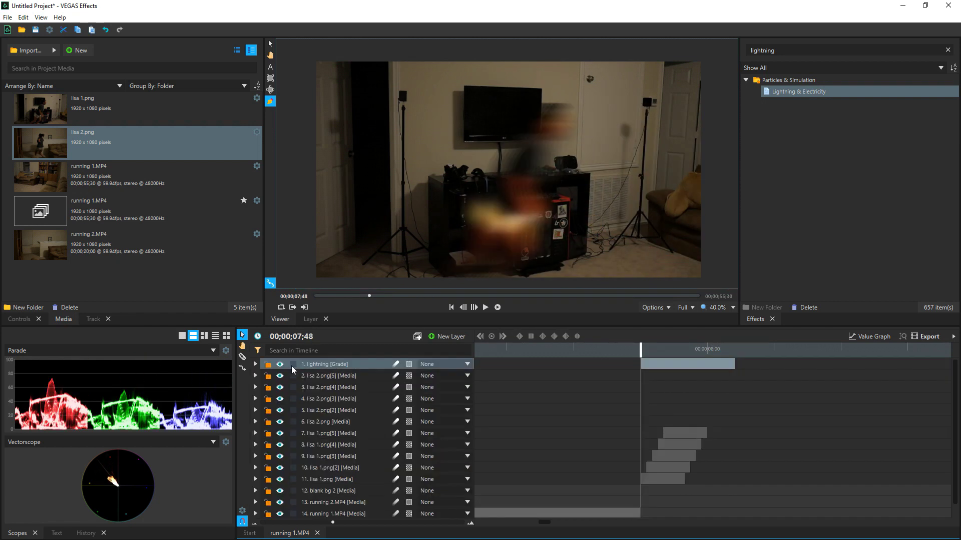
{"action": "key", "text": "ctrl+d"}
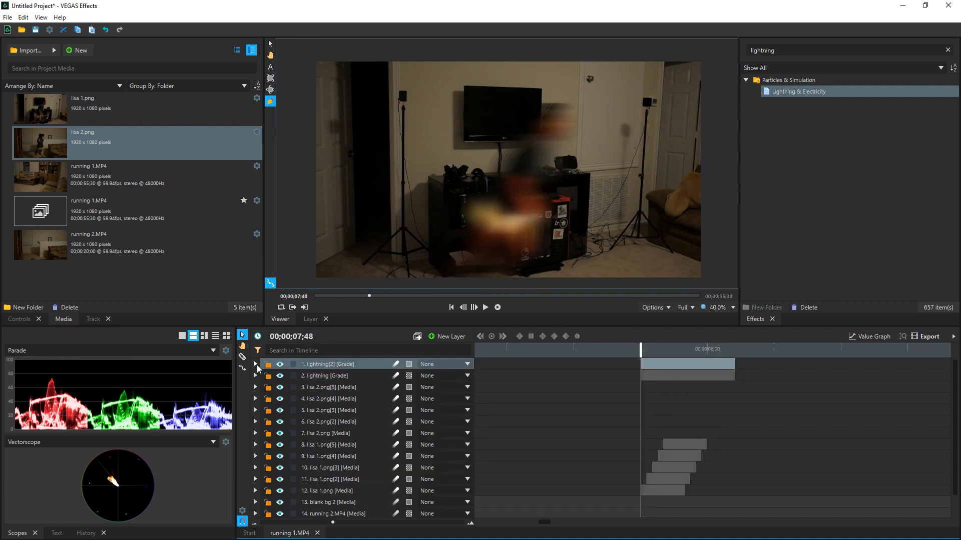
{"action": "left_click", "coordinate": [255, 364]}
{"action": "left_click", "coordinate": [265, 410]}
{"action": "scroll", "coordinate": [266, 400], "scroll_direction": "down", "scroll_amount": 1}
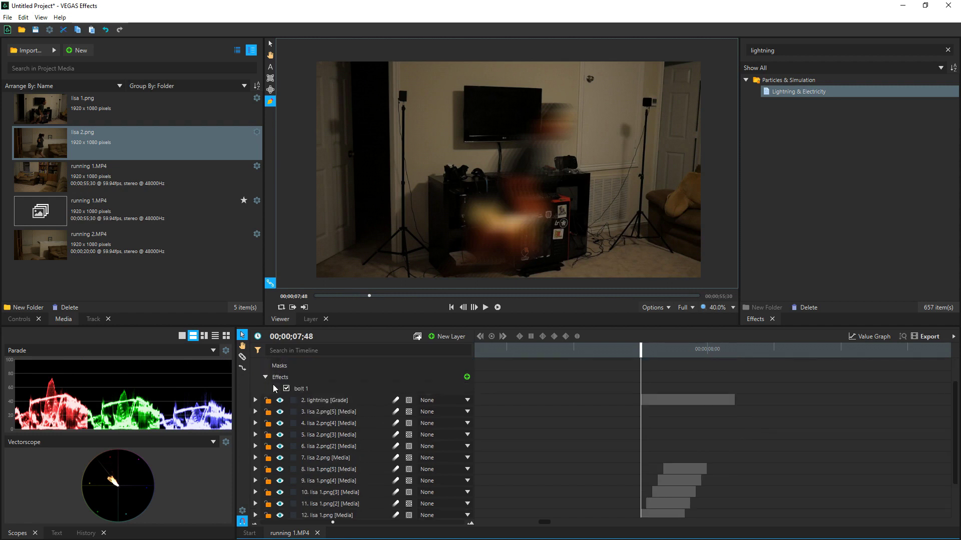
{"action": "left_click", "coordinate": [275, 388]}
{"action": "left_click", "coordinate": [285, 457]}
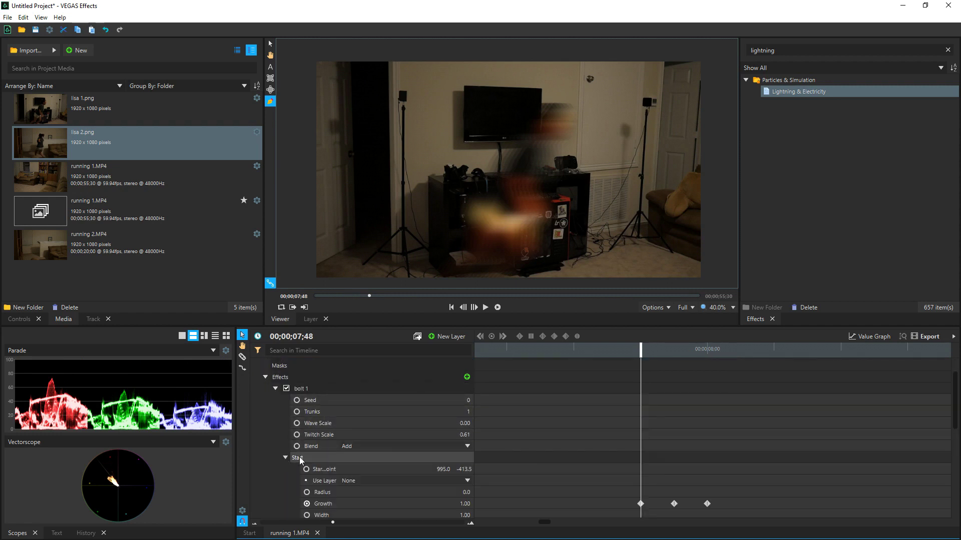
{"action": "left_click", "coordinate": [465, 469]}
{"action": "type", "text": "-200"}
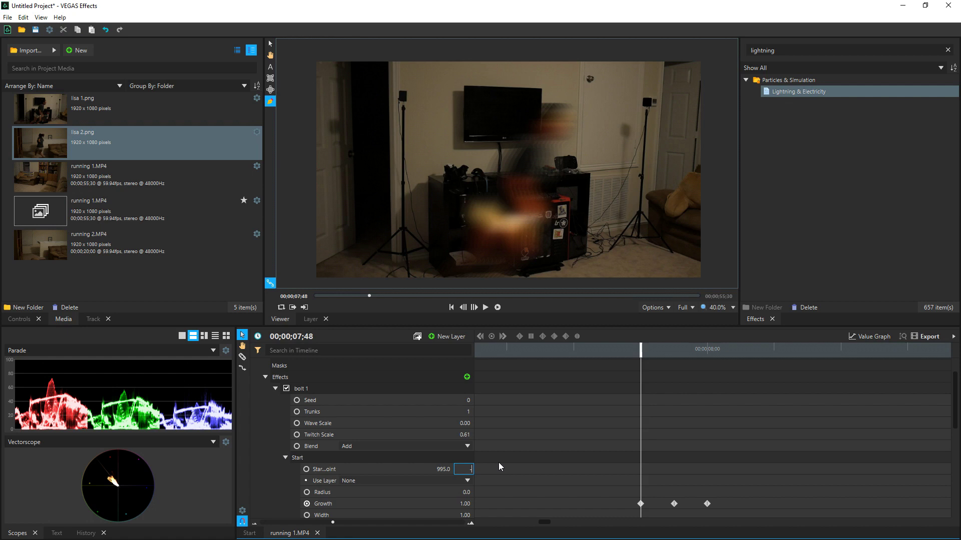
{"action": "key", "text": "Return"}
Set the end point of the duplicated bolt to -205.0, -200.0
{"action": "scroll", "coordinate": [384, 451], "scroll_direction": "down", "scroll_amount": 2}
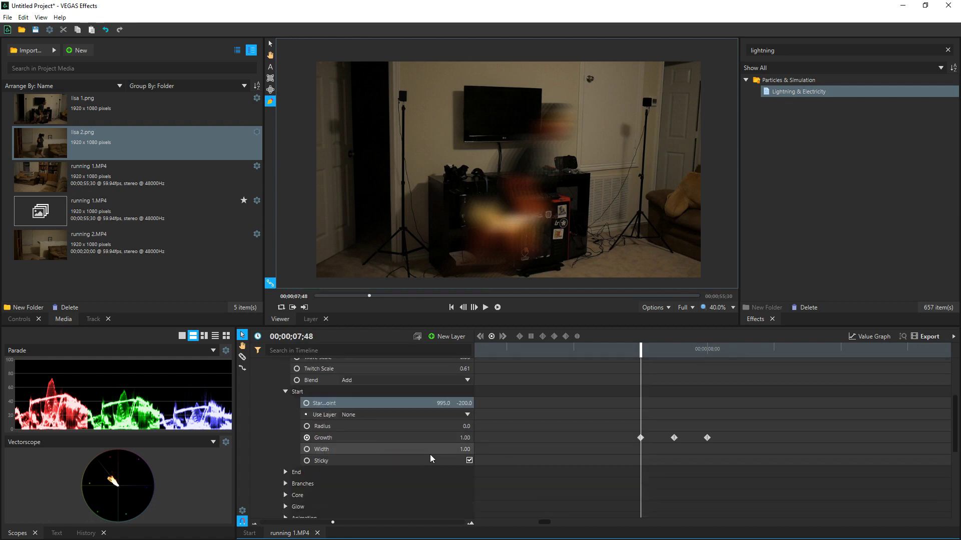
{"action": "left_click", "coordinate": [286, 473]}
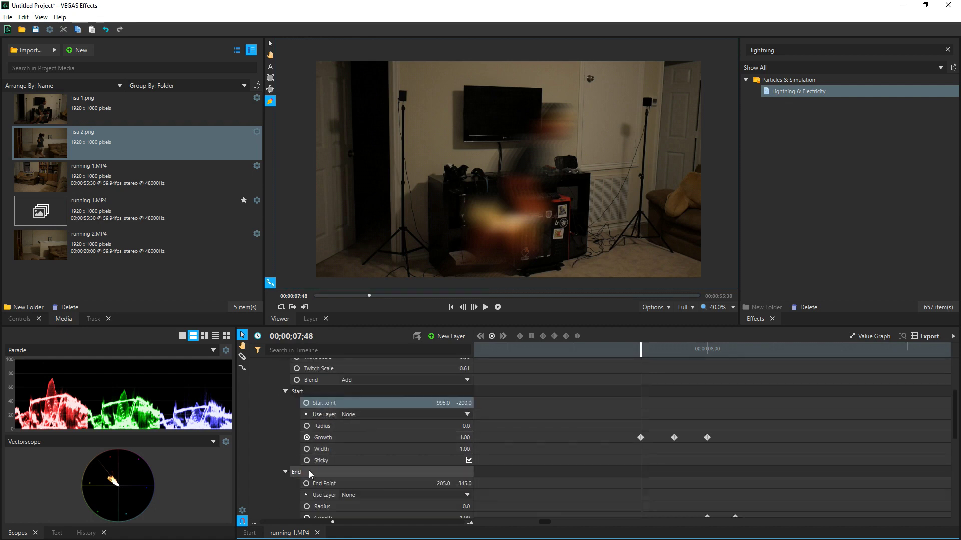
{"action": "left_click", "coordinate": [465, 484]}
{"action": "type", "text": "-200"}
{"action": "key", "text": "Return"}
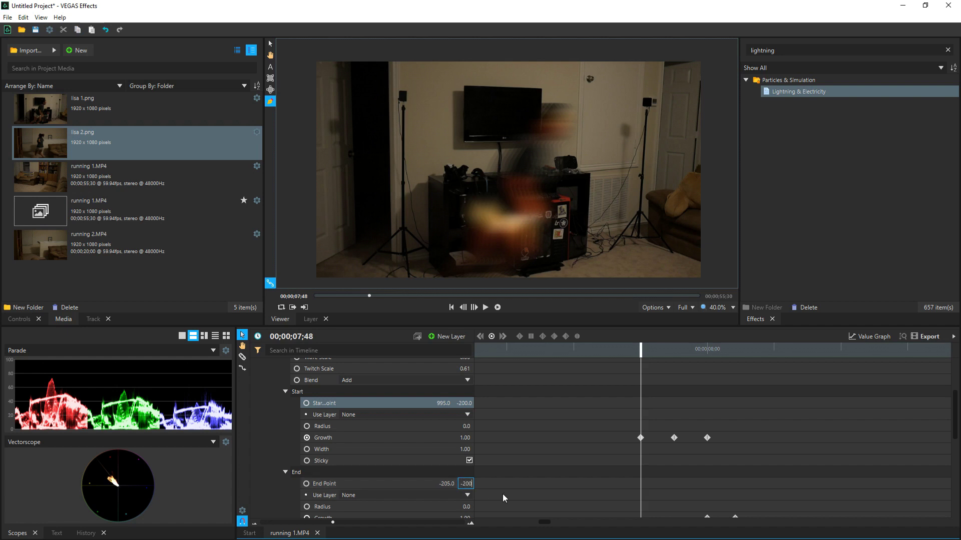
Preview the duplicated bolt's animation and open its seed value for editing
{"action": "left_click_drag", "start_coordinate": [641, 360], "coordinate": [713, 339]}
{"action": "left_click_drag", "start_coordinate": [676, 338], "coordinate": [642, 339]}
{"action": "scroll", "coordinate": [448, 398], "scroll_direction": "up", "scroll_amount": 3}
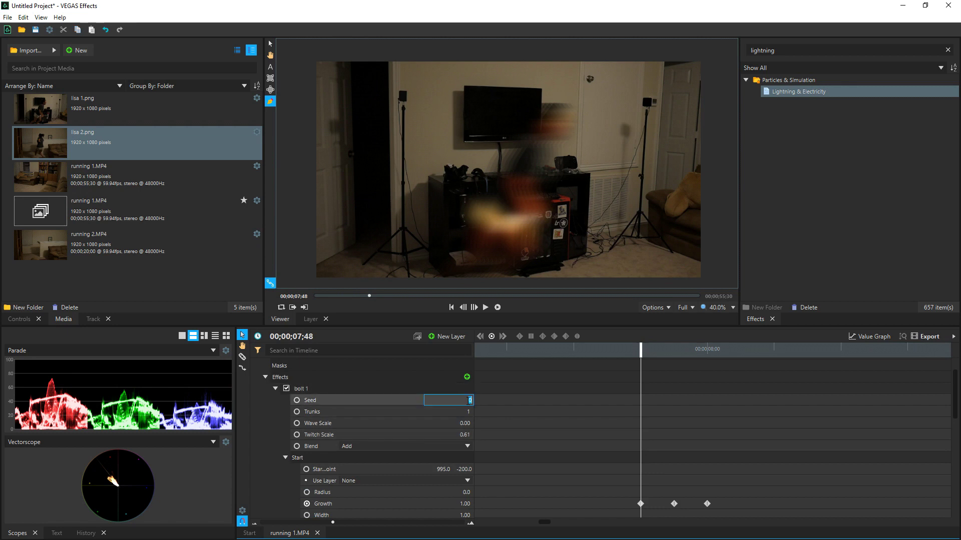
{"action": "mouse_move", "coordinate": [641, 347]}
{"action": "left_mouse_down"}
{"action": "mouse_move", "coordinate": [719, 344]}
{"action": "mouse_move", "coordinate": [646, 337]}
{"action": "left_mouse_up"}
{"action": "left_click_drag", "start_coordinate": [646, 336], "coordinate": [640, 338]}
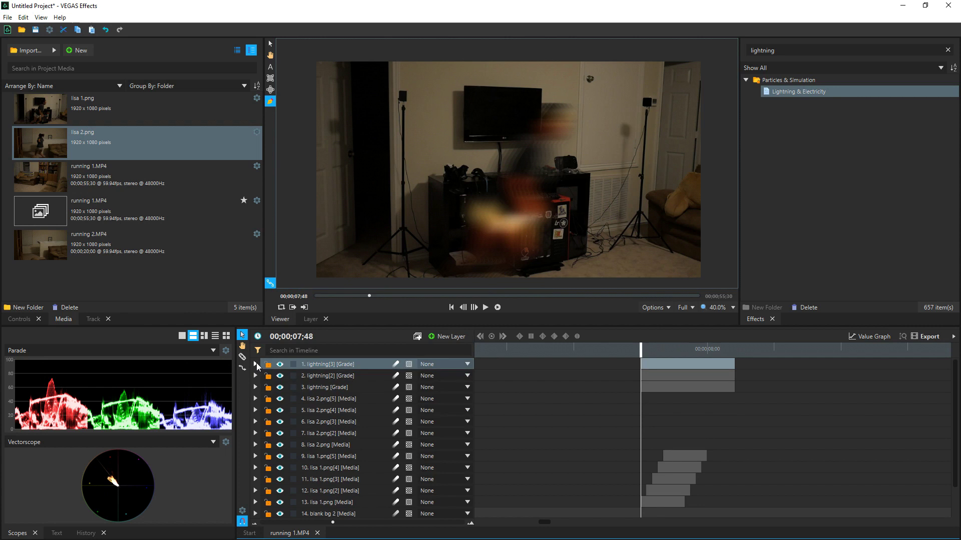
Set the seed of the bolt in lightning[3] to 1000
{"action": "left_click", "coordinate": [255, 364]}
{"action": "left_click", "coordinate": [266, 410]}
{"action": "left_click", "coordinate": [467, 434]}
{"action": "type", "text": "1000"}
{"action": "key", "text": "Return"}
Set the start point of the lightning[3] bolt to 995.0, 0.0 and open its end settings
{"action": "scroll", "coordinate": [287, 430], "scroll_direction": "down", "scroll_amount": 2}
{"action": "left_click", "coordinate": [285, 424]}
{"action": "left_click", "coordinate": [285, 505]}
{"action": "scroll", "coordinate": [285, 505], "scroll_direction": "down", "scroll_amount": 2}
{"action": "mouse_move", "coordinate": [640, 350]}
{"action": "left_mouse_down"}
{"action": "mouse_move", "coordinate": [748, 340]}
{"action": "mouse_move", "coordinate": [640, 345]}
{"action": "left_mouse_up"}
{"action": "scroll", "coordinate": [283, 391], "scroll_direction": "up", "scroll_amount": 4}
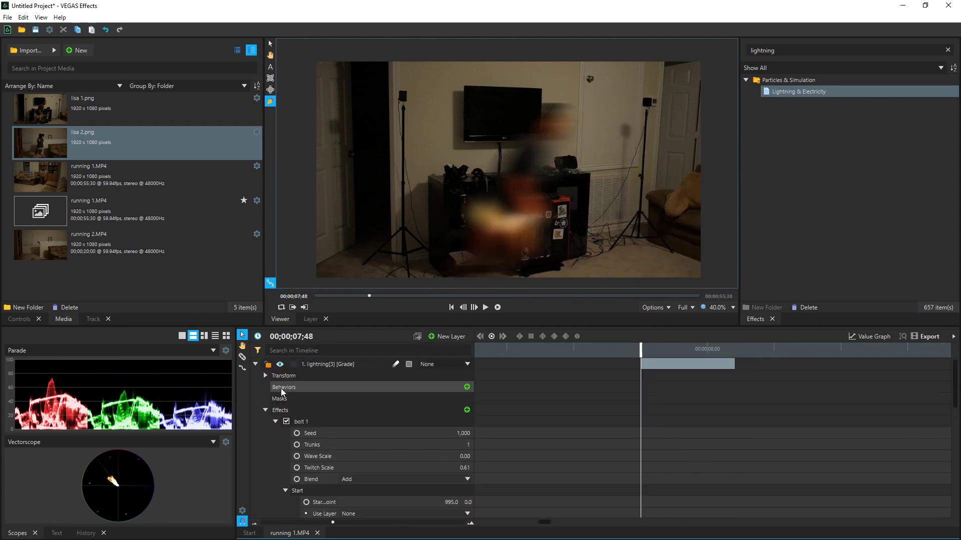
Duplicate the lightning[3] layer and set the copy's bolt seed to 1500
{"action": "left_click", "coordinate": [255, 365]}
{"action": "left_click", "coordinate": [330, 366]}
{"action": "key", "text": "ctrl+d"}
{"action": "left_click", "coordinate": [255, 364]}
{"action": "left_click", "coordinate": [265, 410]}
{"action": "left_click", "coordinate": [275, 421]}
{"action": "left_click", "coordinate": [467, 434]}
{"action": "type", "text": "1500"}
{"action": "key", "text": "Return"}
Set the vertical position of the newest bolt's start and end points to 200.0
{"action": "scroll", "coordinate": [283, 425], "scroll_direction": "down", "scroll_amount": 2}
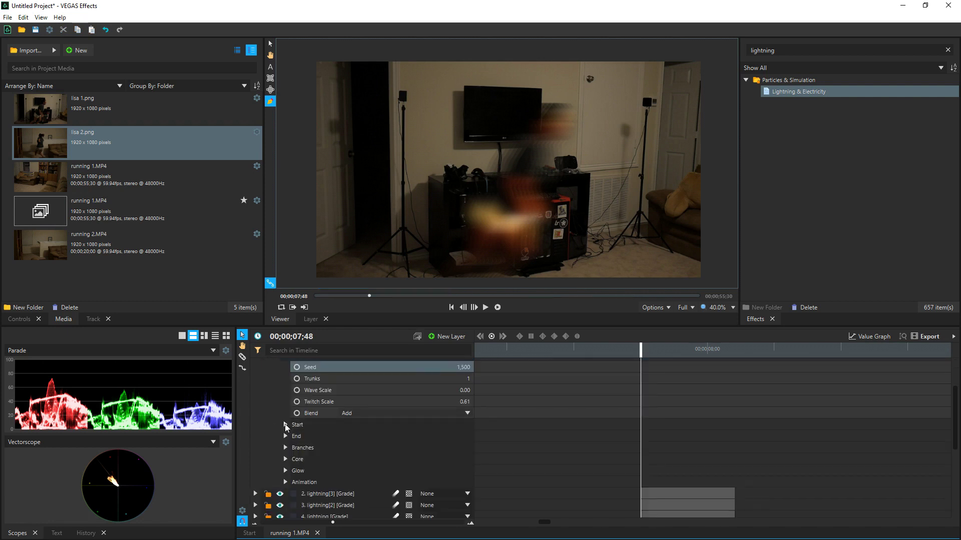
{"action": "left_click", "coordinate": [285, 425]}
{"action": "left_click", "coordinate": [464, 436]}
Duplicate the lightning[4] layer and move the copy so it starts at 00;00;09;35 with the second run
{"action": "left_click_drag", "start_coordinate": [640, 348], "coordinate": [755, 346]}
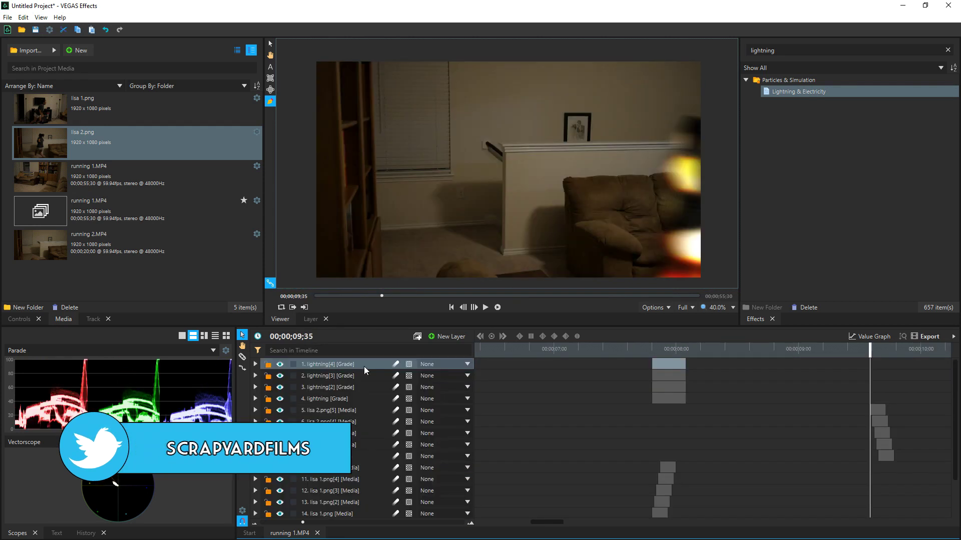
{"action": "key", "text": "ctrl+d"}
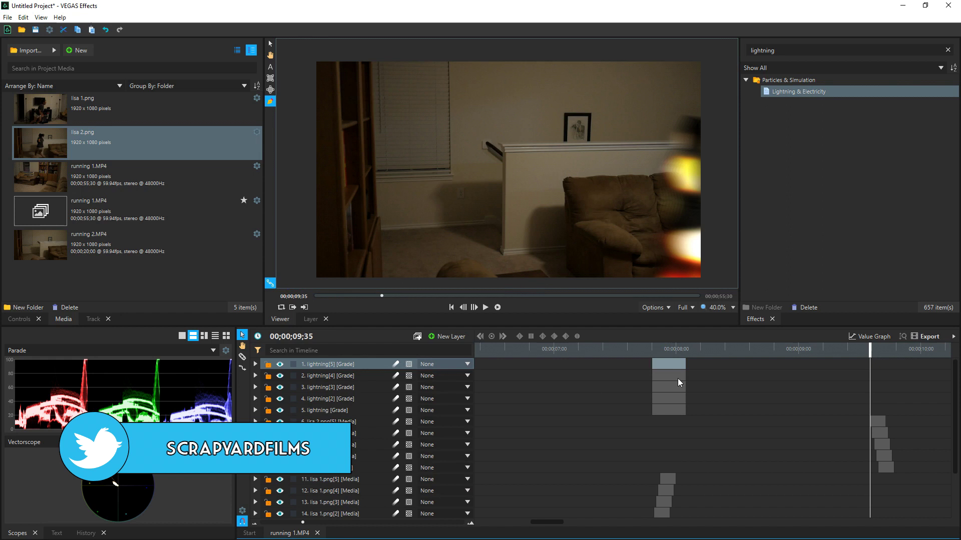
{"action": "left_click_drag", "start_coordinate": [887, 363], "coordinate": [884, 363]}
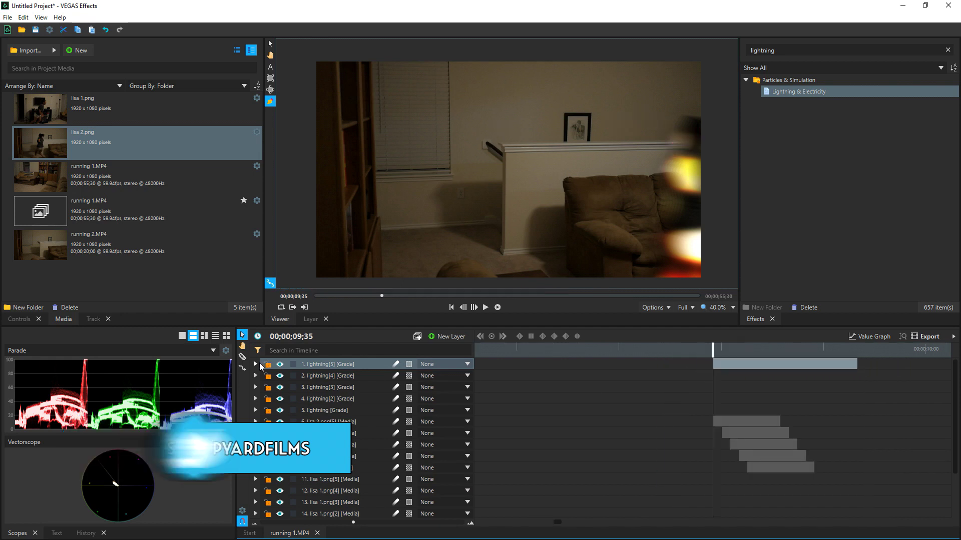
Reverse the lightning[5] bolt by setting its start point to -19.0, 200.0 and its end point to 1003.0, 200.0
{"action": "left_click", "coordinate": [256, 365]}
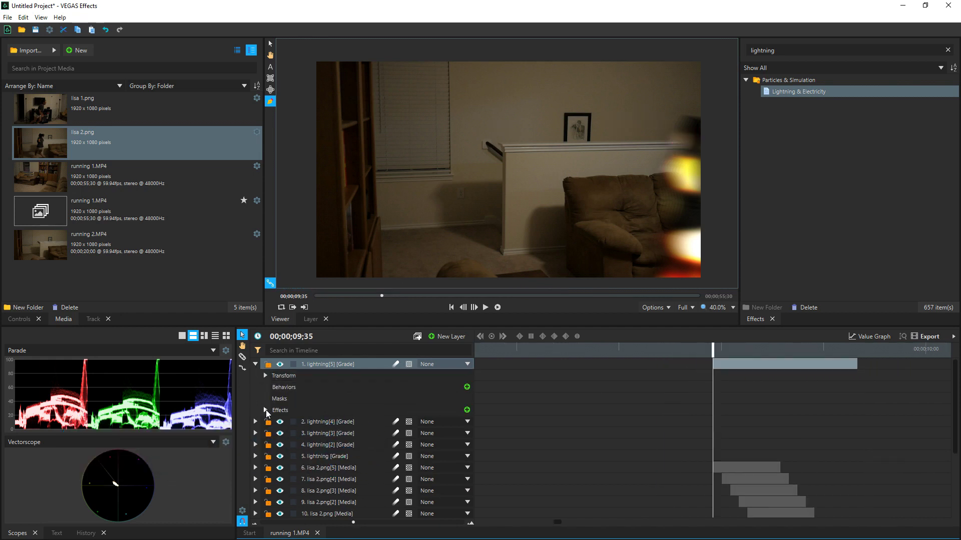
{"action": "left_click", "coordinate": [275, 421]}
{"action": "left_click", "coordinate": [285, 490]}
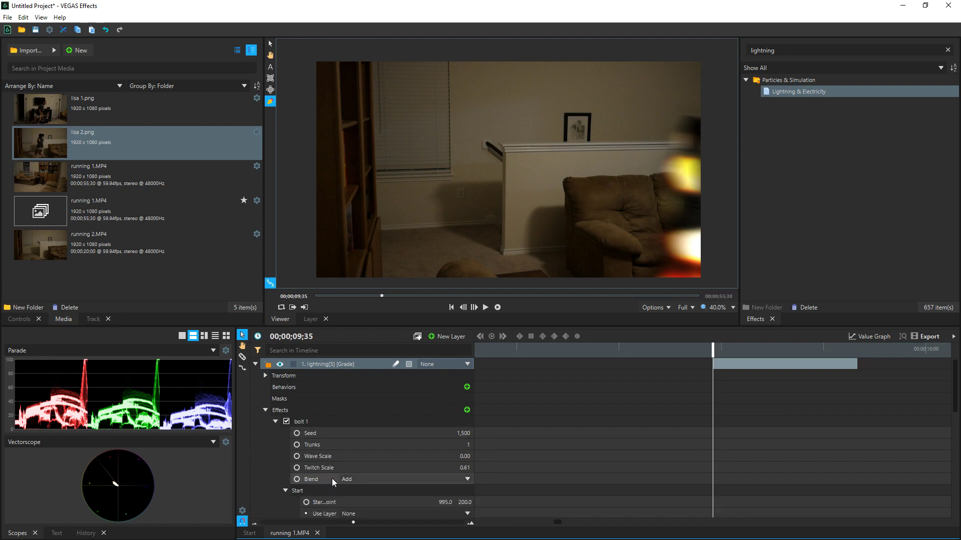
{"action": "scroll", "coordinate": [350, 478], "scroll_direction": "down", "scroll_amount": 1}
{"action": "scroll", "coordinate": [436, 491], "scroll_direction": "down", "scroll_amount": 1}
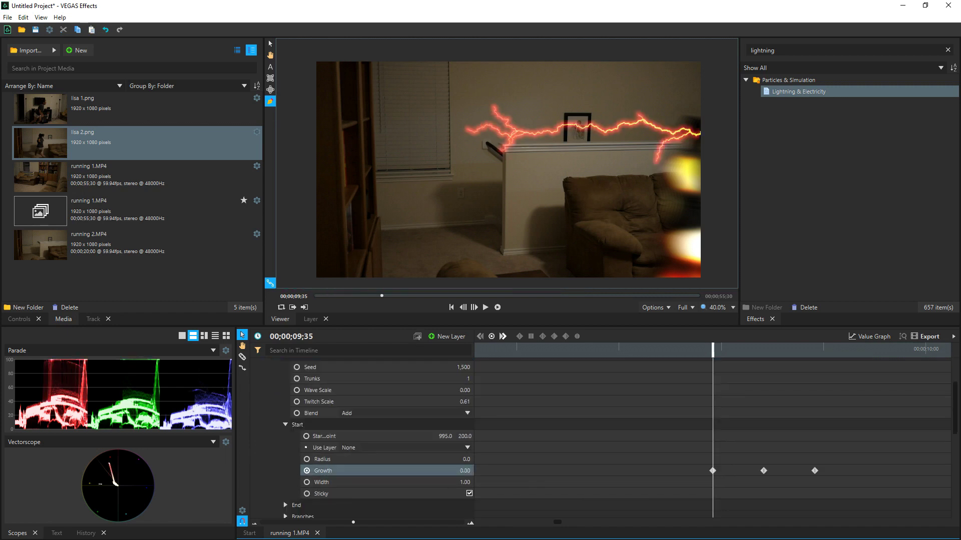
{"action": "left_click_drag", "start_coordinate": [444, 435], "coordinate": [50, 436]}
{"action": "scroll", "coordinate": [351, 478], "scroll_direction": "down", "scroll_amount": 1}
{"action": "left_click", "coordinate": [285, 472]}
{"action": "left_click_drag", "start_coordinate": [443, 483], "coordinate": [901, 484]}
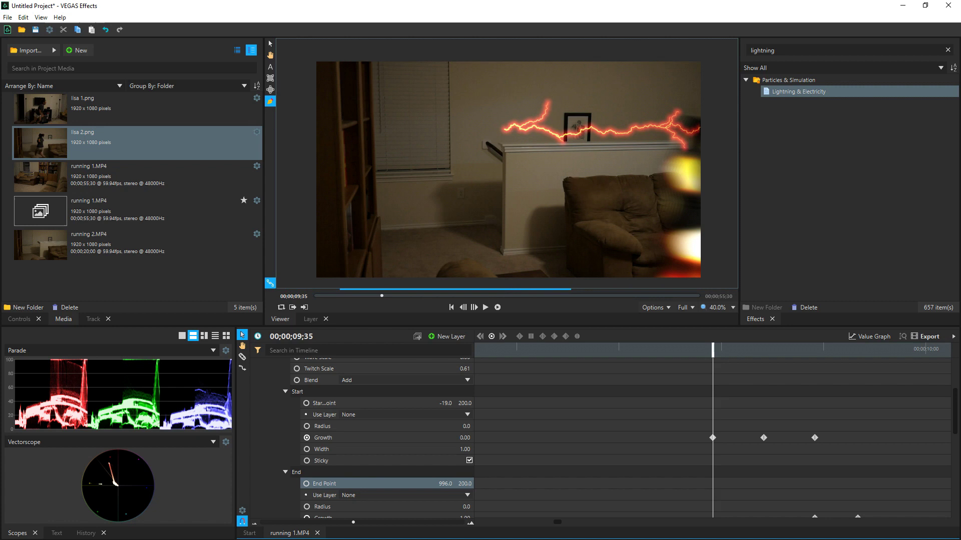
Set the start Growth keyframe at 00;00;09;35 to 1.00 and preview the bolt's animation
{"action": "mouse_move", "coordinate": [714, 350]}
{"action": "left_mouse_down"}
{"action": "mouse_move", "coordinate": [810, 350]}
{"action": "mouse_move", "coordinate": [714, 350]}
{"action": "mouse_move", "coordinate": [806, 328]}
{"action": "mouse_move", "coordinate": [710, 336]}
{"action": "left_mouse_up"}
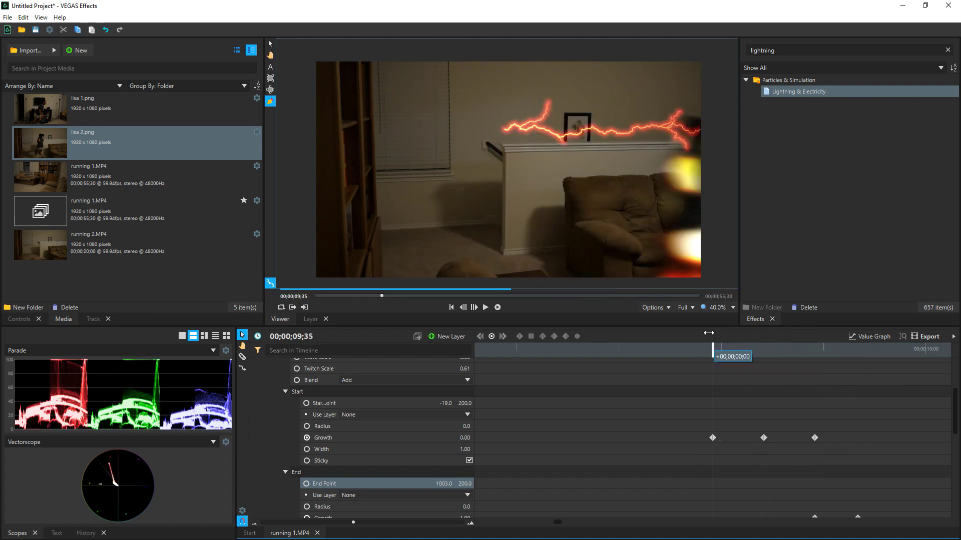
{"action": "left_click_drag", "start_coordinate": [464, 438], "coordinate": [515, 438]}
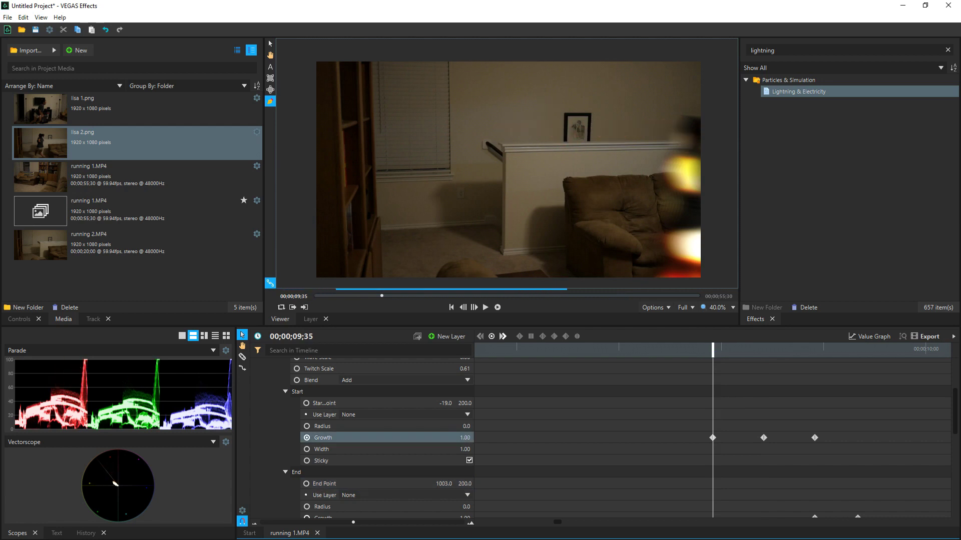
{"action": "left_click_drag", "start_coordinate": [717, 352], "coordinate": [849, 355]}
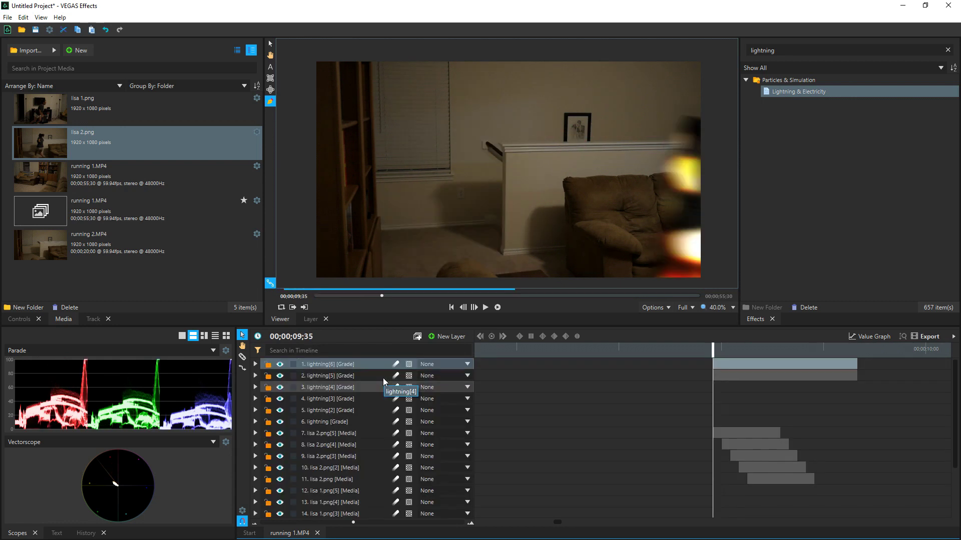
Set the start point of the lightning[6] bolt to -135.0, 0.0 and open its end point for editing
{"action": "left_click", "coordinate": [255, 365]}
{"action": "left_click", "coordinate": [266, 410]}
{"action": "scroll", "coordinate": [280, 418], "scroll_direction": "down", "scroll_amount": 2}
{"action": "left_click", "coordinate": [286, 424]}
{"action": "left_click", "coordinate": [465, 437]}
{"action": "left_click", "coordinate": [285, 505]}
{"action": "scroll", "coordinate": [381, 488], "scroll_direction": "down", "scroll_amount": 2}
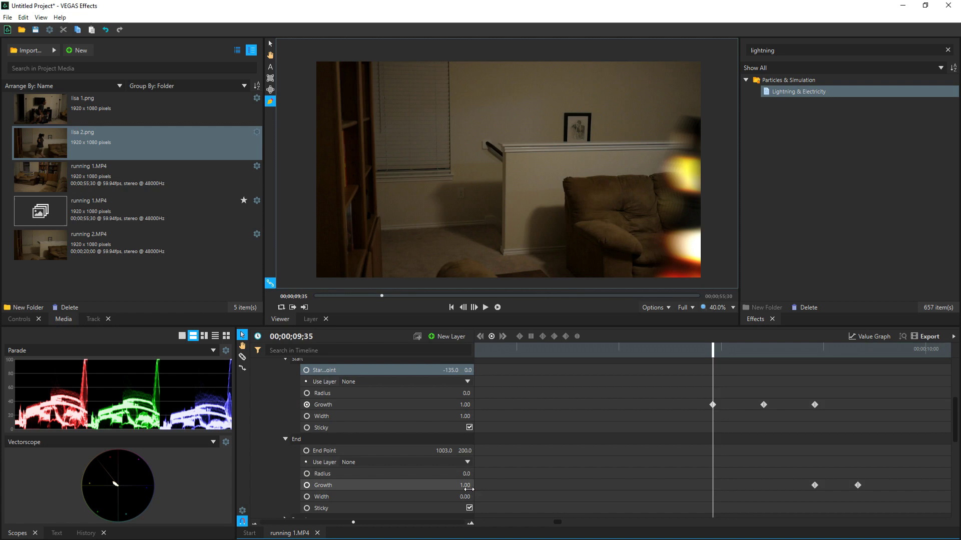
{"action": "left_click", "coordinate": [452, 451]}
Preview the lightning[6] bolt at 00;00;09;38 and set its seed to 1000
{"action": "left_click_drag", "start_coordinate": [715, 354], "coordinate": [738, 355]}
{"action": "scroll", "coordinate": [435, 440], "scroll_direction": "up", "scroll_amount": 1}
{"action": "scroll", "coordinate": [436, 440], "scroll_direction": "up", "scroll_amount": 2}
{"action": "left_click", "coordinate": [459, 399]}
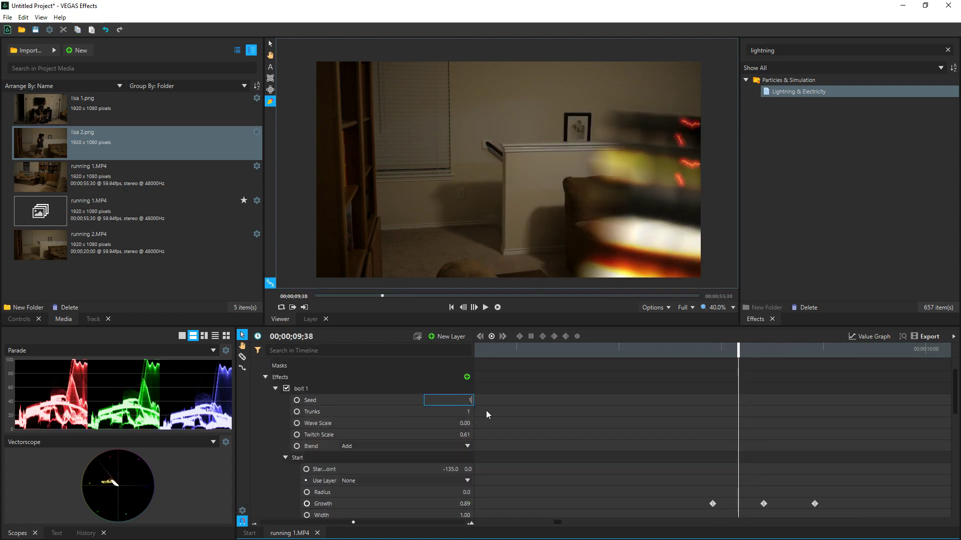
{"action": "type", "text": "1000"}
Duplicate the lightning[6] layer and expand the copy's effect settings
{"action": "scroll", "coordinate": [485, 410], "scroll_direction": "up", "scroll_amount": 2}
{"action": "left_click", "coordinate": [255, 364]}
{"action": "left_click", "coordinate": [313, 366]}
{"action": "key", "text": "ctrl+d"}
{"action": "left_click", "coordinate": [256, 365]}
{"action": "scroll", "coordinate": [280, 400], "scroll_direction": "down", "scroll_amount": 1}
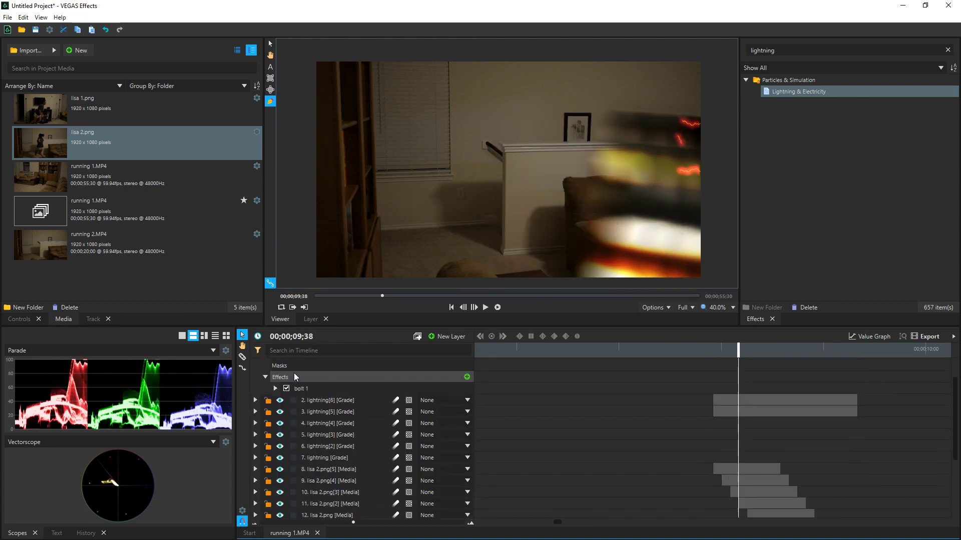
{"action": "left_click", "coordinate": [266, 377]}
Adjust the start and end points of the lightning[7] bolt and preview its animation
{"action": "left_click", "coordinate": [285, 457]}
{"action": "left_click", "coordinate": [462, 469]}
{"action": "scroll", "coordinate": [464, 487], "scroll_direction": "down", "scroll_amount": 2}
{"action": "left_click", "coordinate": [285, 472]}
{"action": "left_click", "coordinate": [457, 484]}
{"action": "left_click_drag", "start_coordinate": [717, 353], "coordinate": [849, 354]}
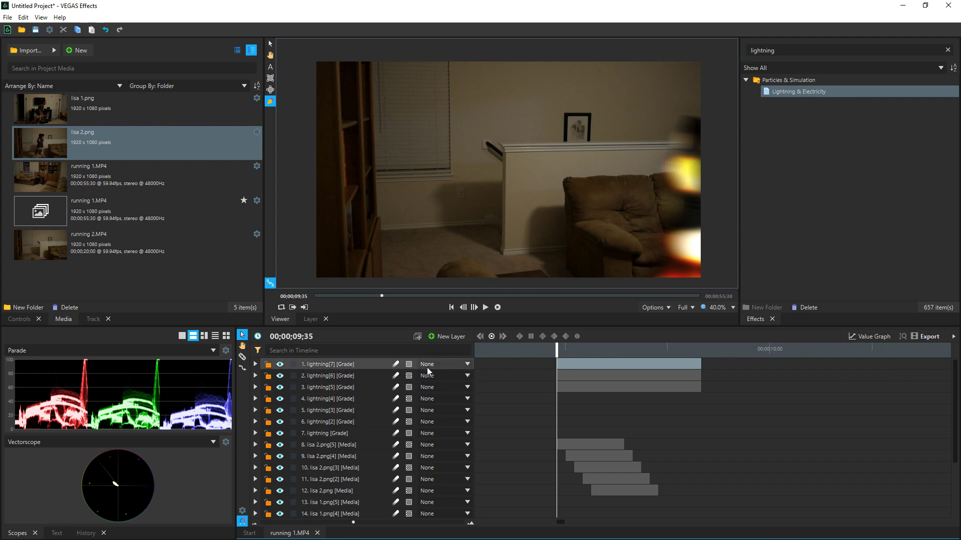
Add a new grade layer above the lightning layers and name it brightness
{"action": "left_click", "coordinate": [446, 339]}
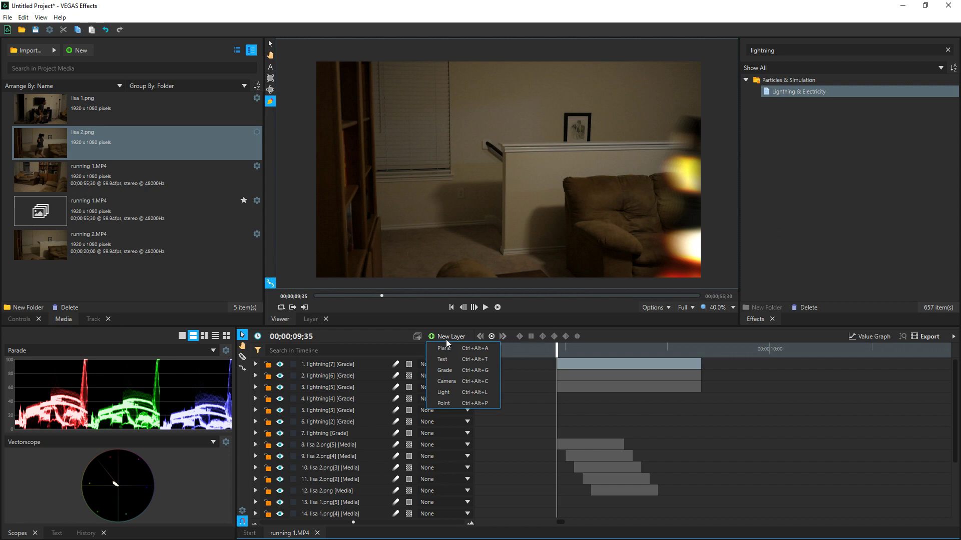
{"action": "left_click", "coordinate": [447, 372]}
{"action": "double_click", "coordinate": [312, 364]}
{"action": "type", "text": "brightness"}
{"action": "key", "text": "Return"}
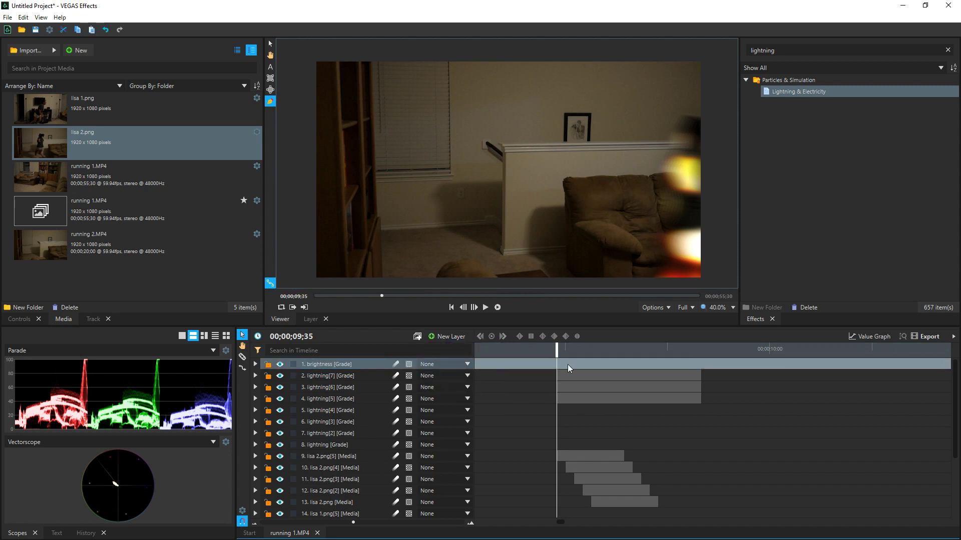
Split the brightness layer at 00;00;09;35, delete the portion before it, and trim the remaining end to about 00;00;09;39
{"action": "key", "text": "ctrl+shift+d"}
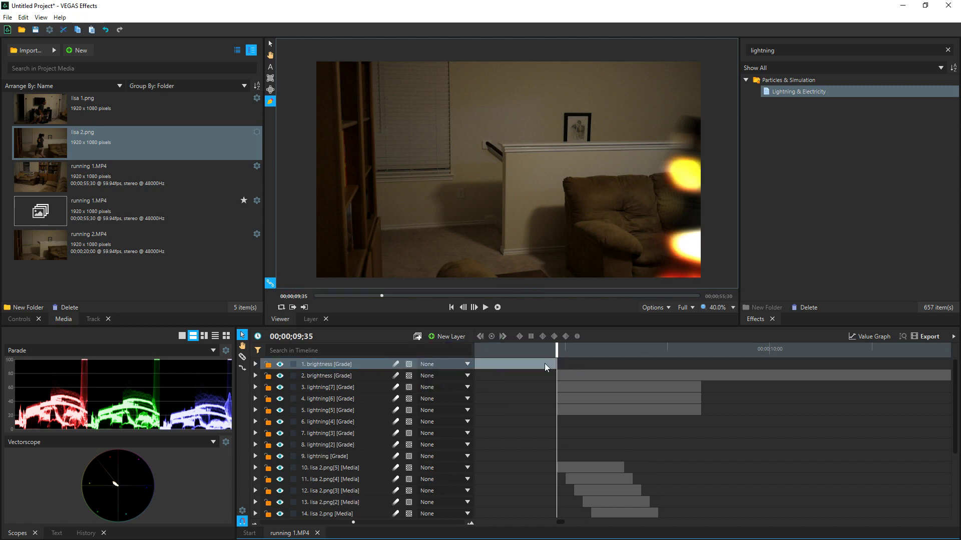
{"action": "key", "text": "Delete"}
{"action": "left_click", "coordinate": [722, 367]}
{"action": "scroll", "coordinate": [782, 395], "scroll_direction": "down", "scroll_amount": 6}
{"action": "left_click_drag", "start_coordinate": [949, 366], "coordinate": [563, 368]}
{"action": "scroll", "coordinate": [563, 368], "scroll_direction": "up", "scroll_amount": 6}
{"action": "left_click_drag", "start_coordinate": [850, 367], "coordinate": [730, 365]}
{"action": "left_click_drag", "start_coordinate": [713, 352], "coordinate": [746, 365]}
{"action": "left_click", "coordinate": [712, 350]}
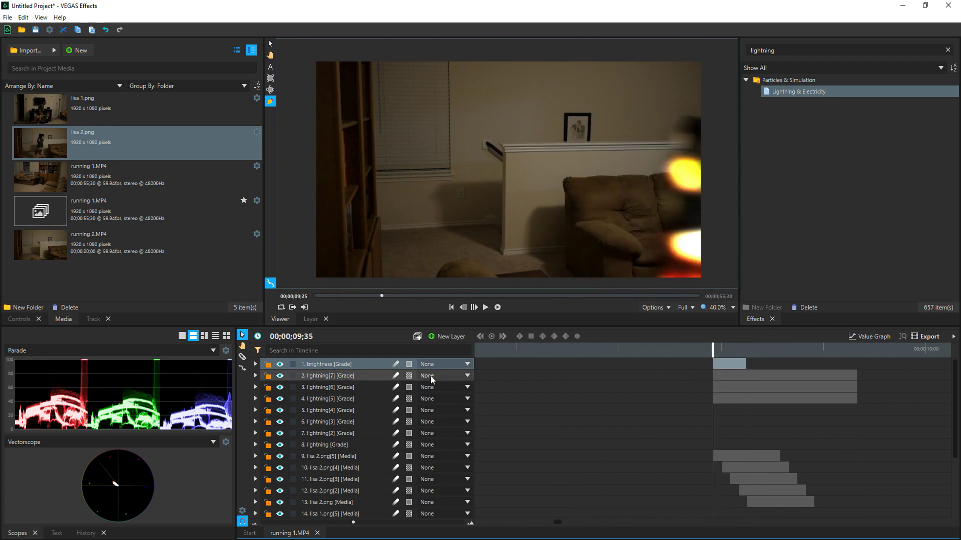
Apply the Lights & Flares Glow effect to the brightness layer with an intensity of 1.5 and a threshold of 24%
{"action": "left_click", "coordinate": [255, 364]}
{"action": "left_click_drag", "start_coordinate": [780, 50], "coordinate": [727, 52]}
{"action": "type", "text": "glow"}
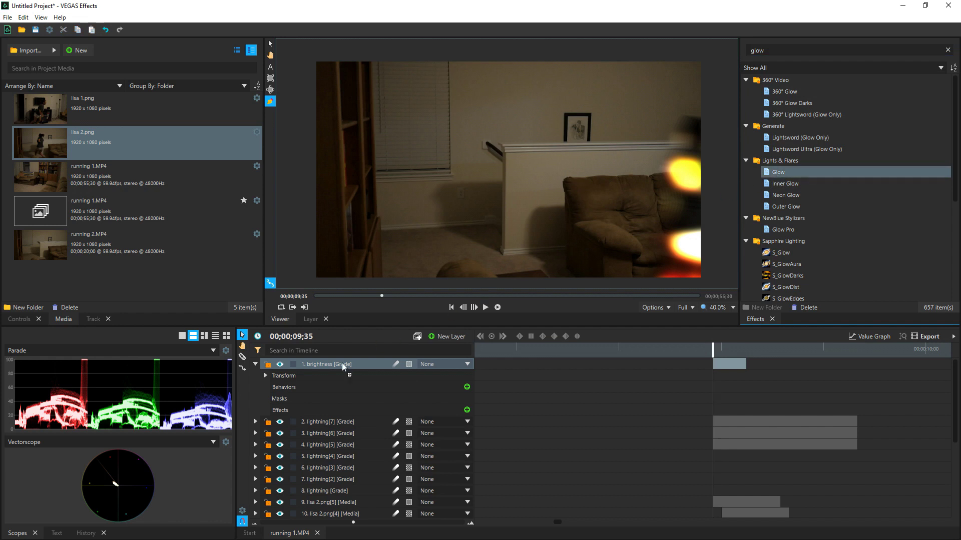
{"action": "left_click_drag", "start_coordinate": [339, 368], "coordinate": [339, 367]}
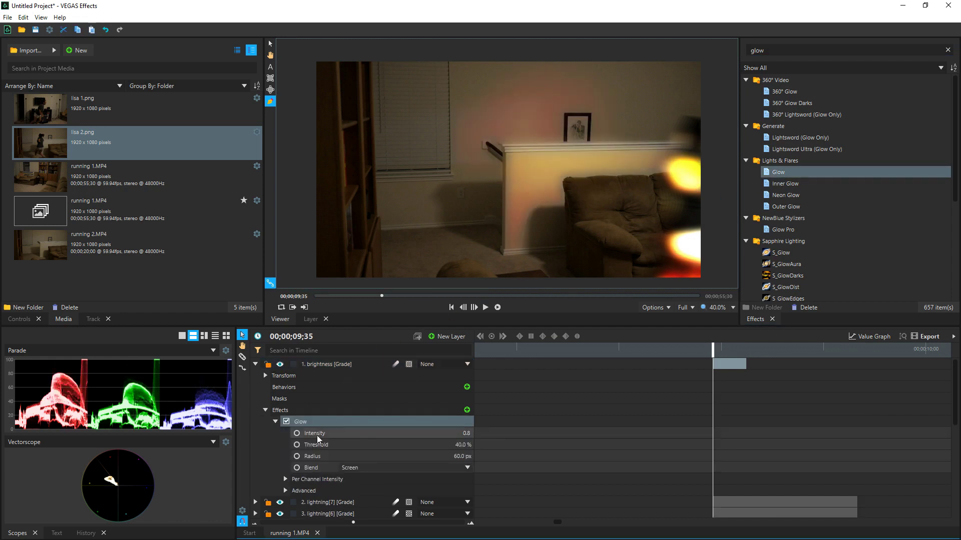
{"action": "mouse_move", "coordinate": [467, 433]}
{"action": "left_mouse_down"}
{"action": "mouse_move", "coordinate": [505, 434]}
{"action": "mouse_move", "coordinate": [455, 444]}
{"action": "left_mouse_up"}
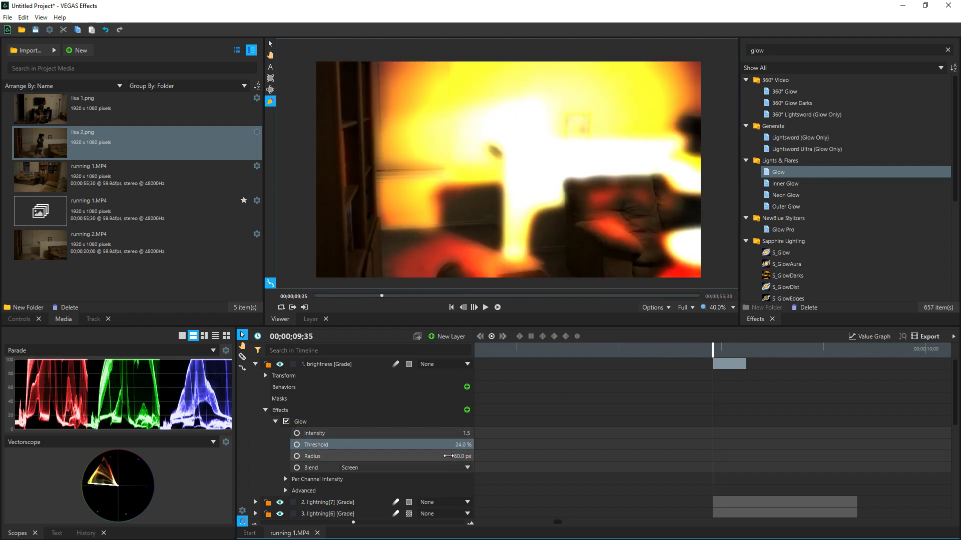
Keyframe the Glow intensity and threshold from 00;00;09;35, lowering the intensity to 0.2 at 00;00;09;39
{"action": "left_click", "coordinate": [297, 434]}
{"action": "left_click_drag", "start_coordinate": [710, 349], "coordinate": [743, 349]}
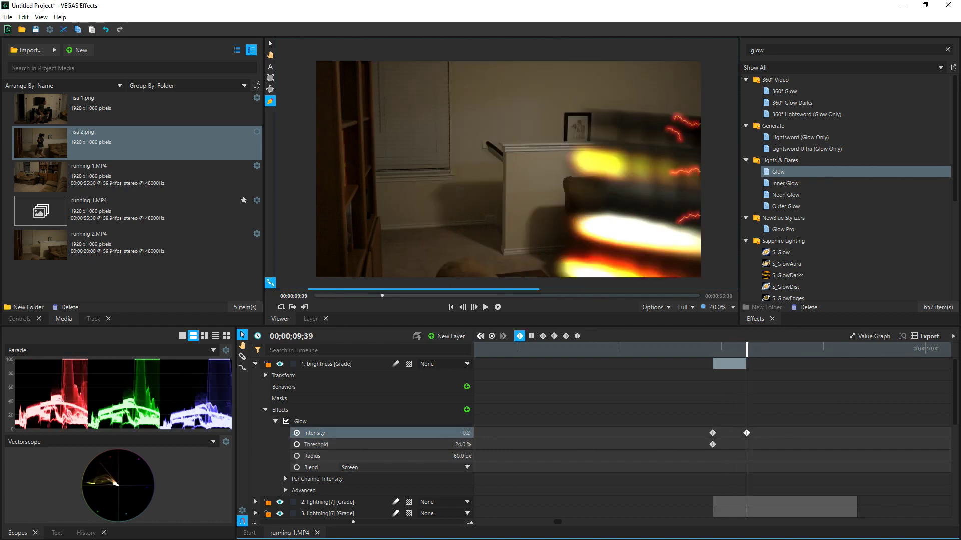
{"action": "left_click_drag", "start_coordinate": [463, 444], "coordinate": [534, 383]}
{"action": "mouse_move", "coordinate": [746, 347]}
{"action": "left_mouse_down"}
{"action": "mouse_move", "coordinate": [713, 347]}
{"action": "mouse_move", "coordinate": [746, 347]}
{"action": "left_mouse_up"}
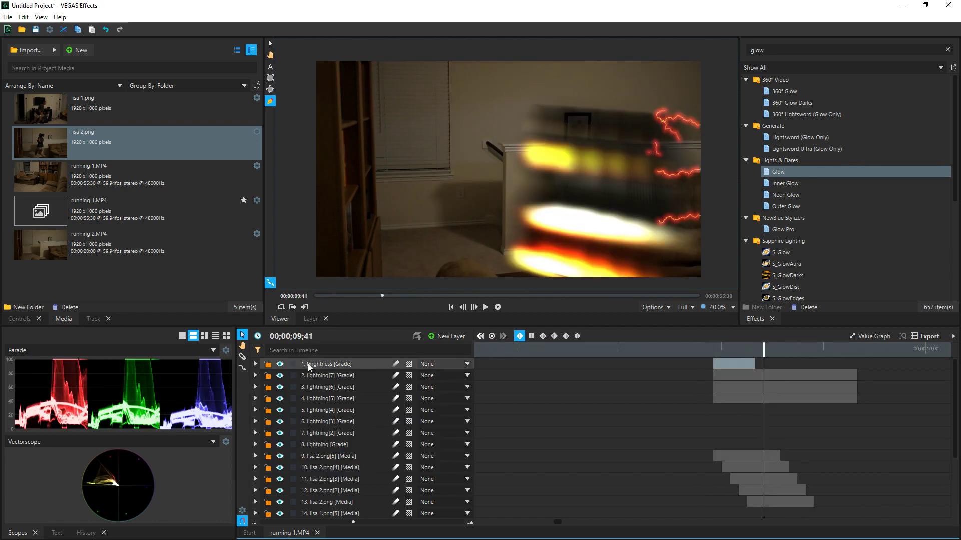
Duplicate the brightness layer and move the playhead back to an earlier point in the timeline
{"action": "key", "text": "ctrl+d"}
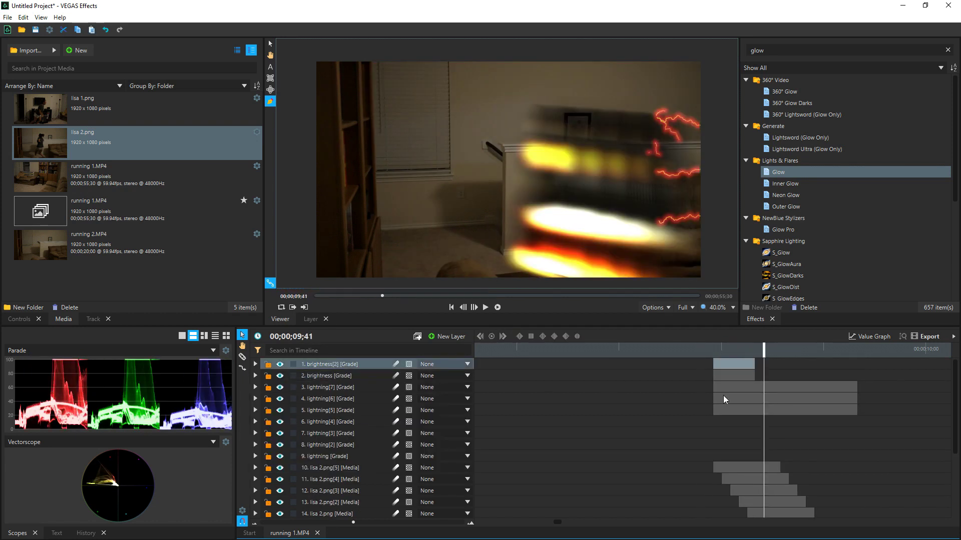
{"action": "scroll", "coordinate": [716, 385], "scroll_direction": "down", "scroll_amount": 5}
{"action": "left_click_drag", "start_coordinate": [628, 349], "coordinate": [596, 349]}
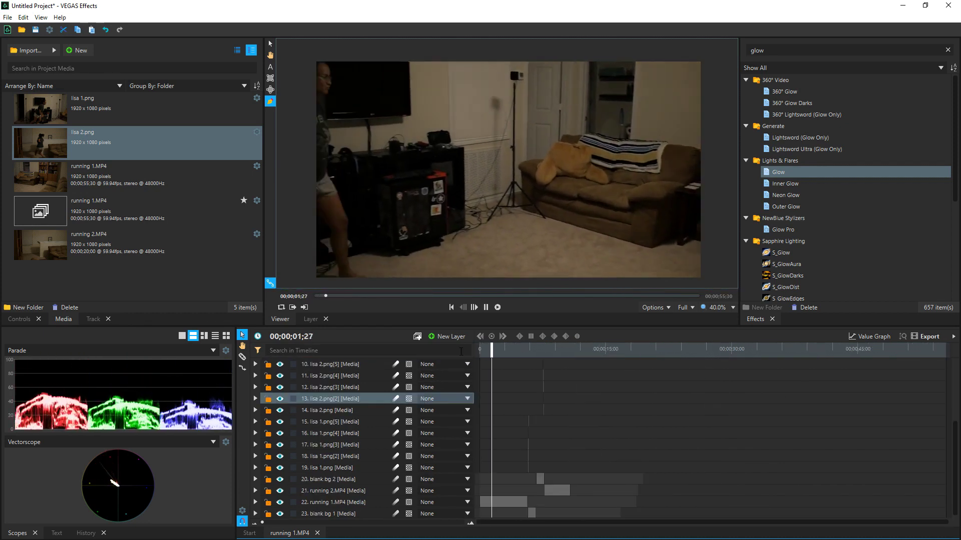